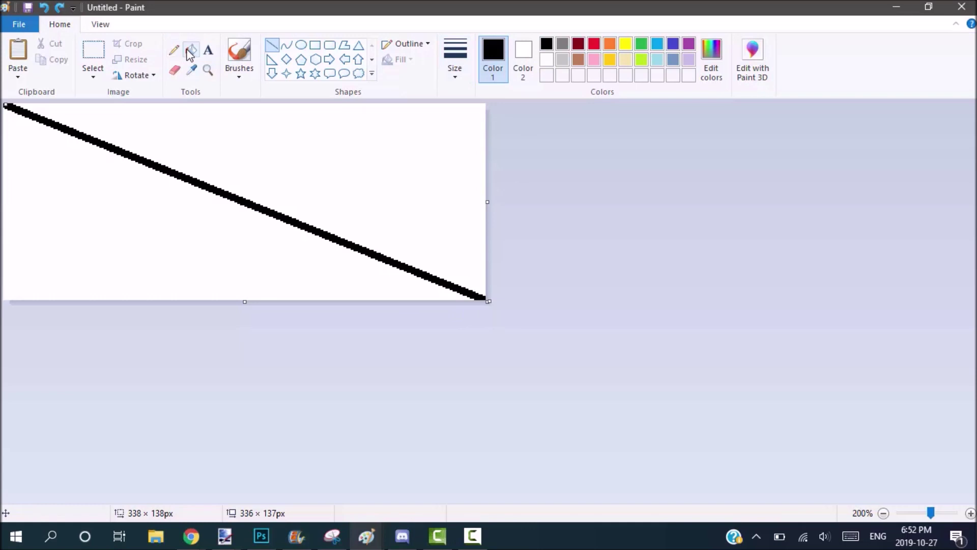
Step: Fill the area above the black diagonal with red and the area below it with indigo
click(594, 44)
click(399, 140)
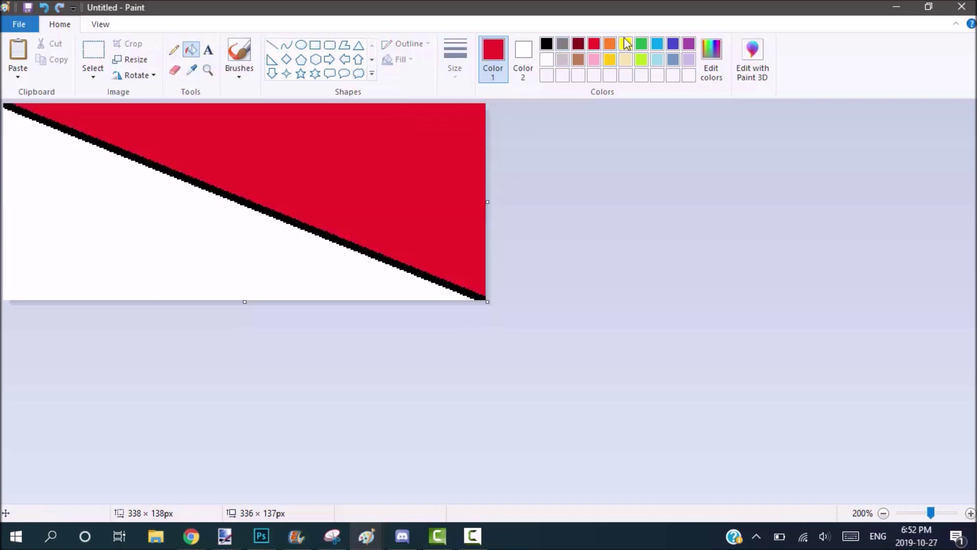
click(674, 43)
click(166, 248)
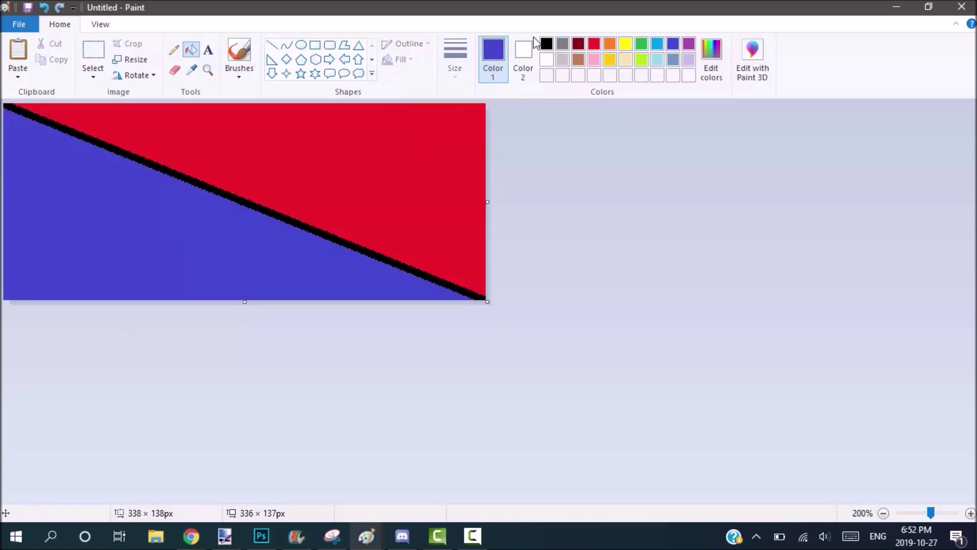
Step: Draw a red line along the black diagonal and fill the remaining black so that red meets indigo directly
click(272, 45)
drag(7, 105, 515, 306)
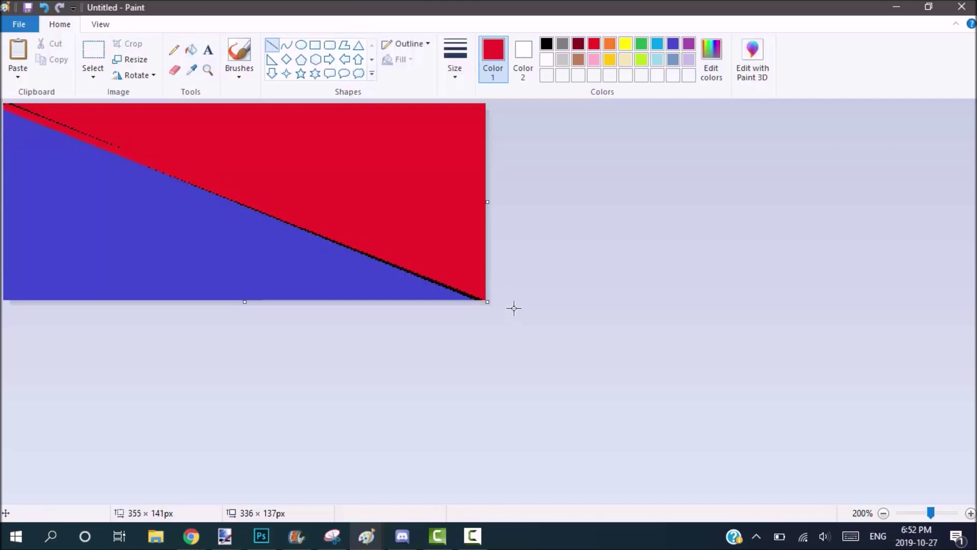
drag(402, 259, 402, 254)
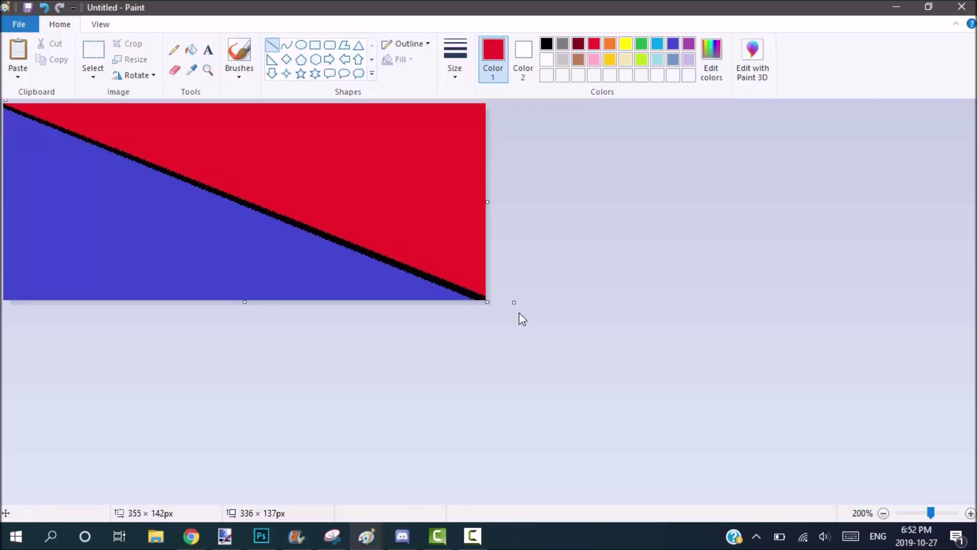
click(191, 49)
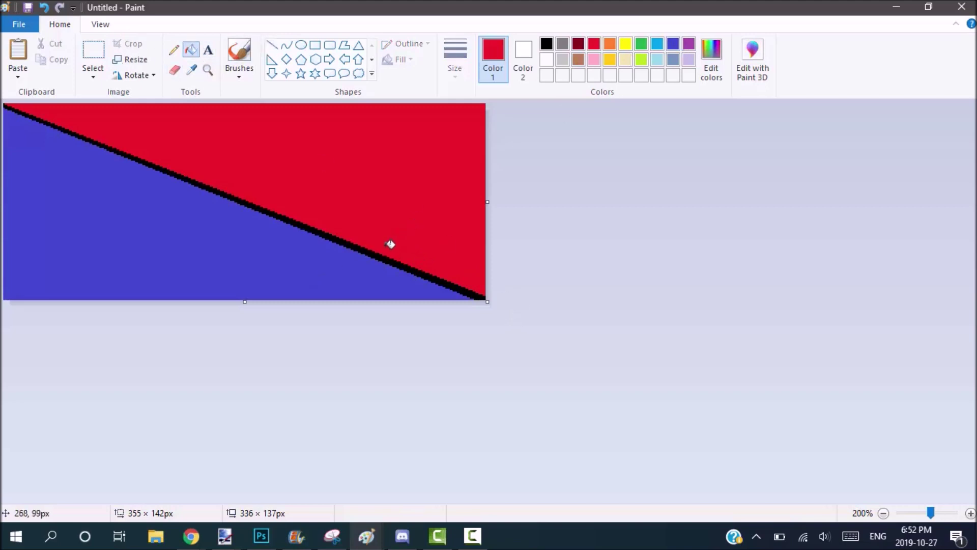
click(443, 280)
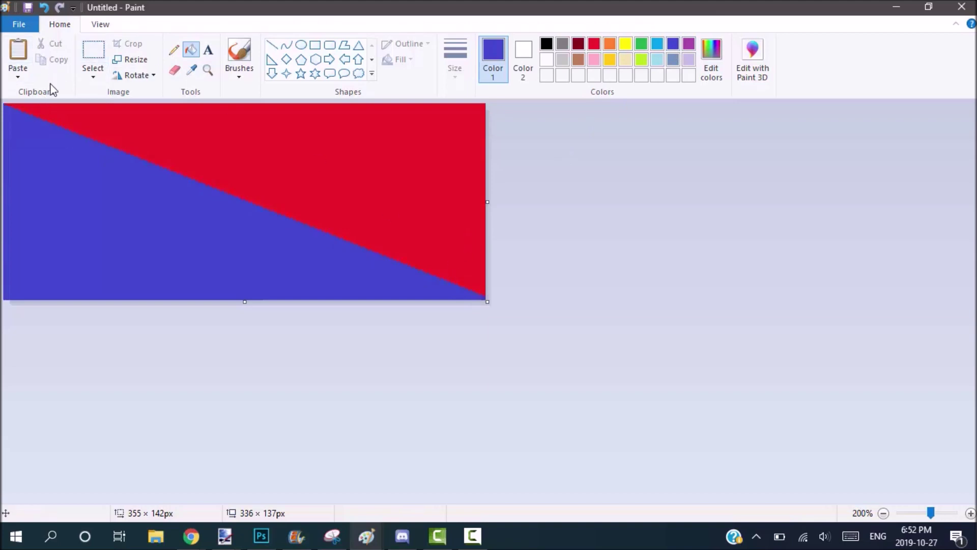
Step: Resize the image to a width of 1 px without maintaining the aspect ratio
click(135, 59)
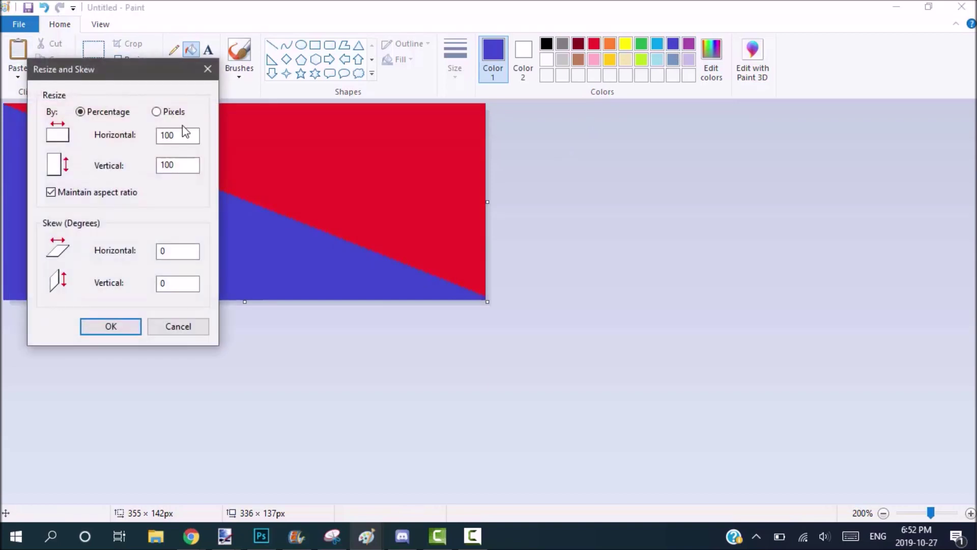
click(125, 192)
double_click(190, 136)
text(1)
key(Return)
Step: Stretch the image to a width of 500 px without maintaining the aspect ratio
click(140, 61)
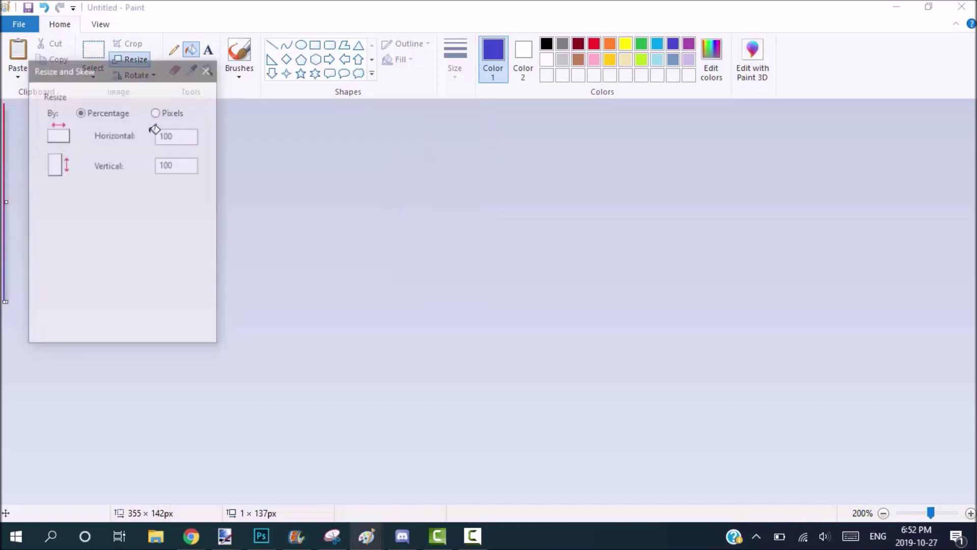
click(131, 194)
double_click(186, 137)
text(500)
key(Return)
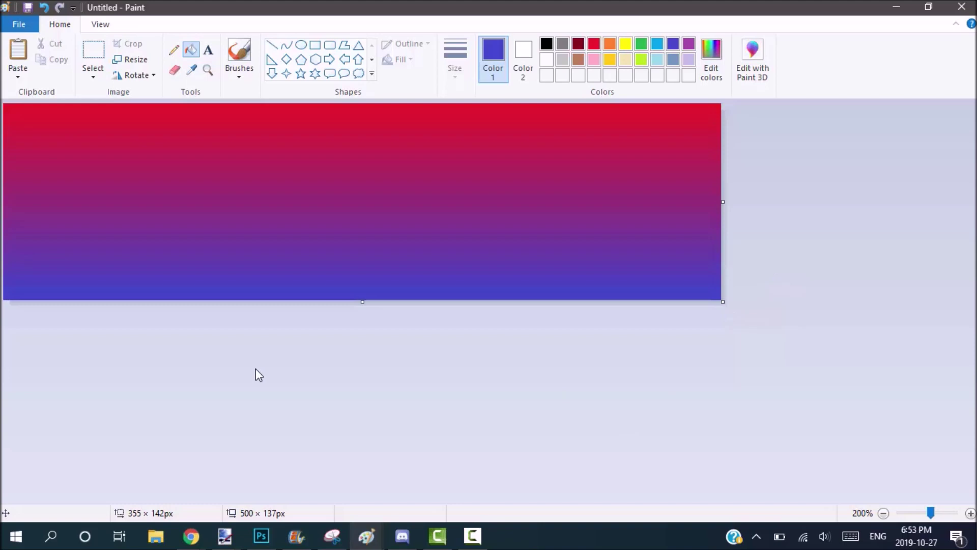
Step: Switch to the other open Paint drawing and show the two doves in the sunset picture at 300% zoom
click(367, 536)
click(312, 482)
click(884, 514)
click(884, 513)
click(884, 513)
drag(800, 499, 464, 483)
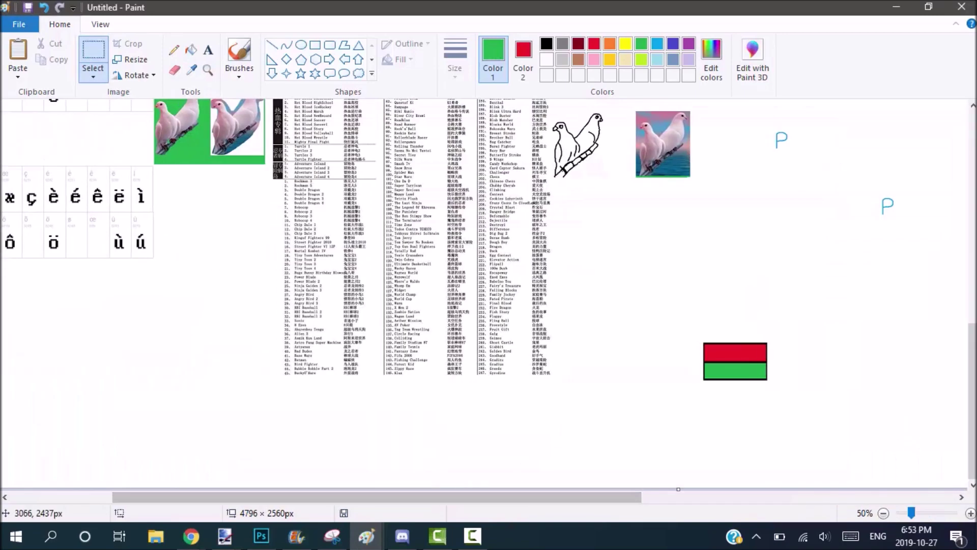
click(971, 513)
click(971, 513)
drag(972, 344, 973, 310)
drag(224, 498, 287, 503)
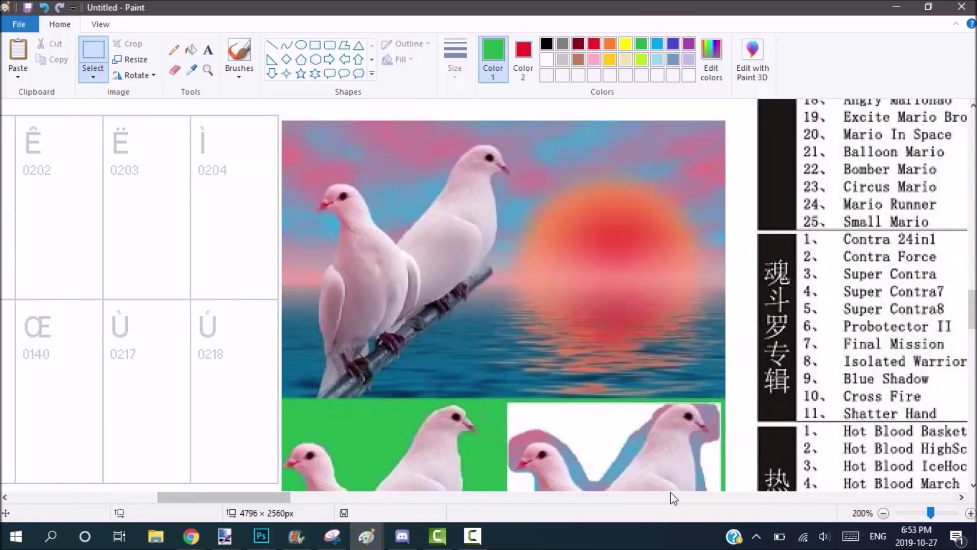
click(969, 513)
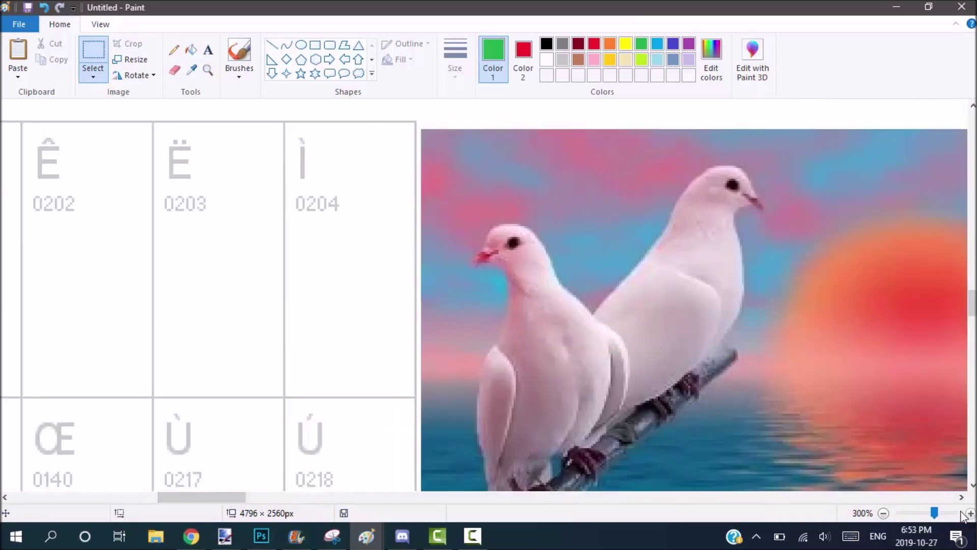
drag(201, 498, 214, 498)
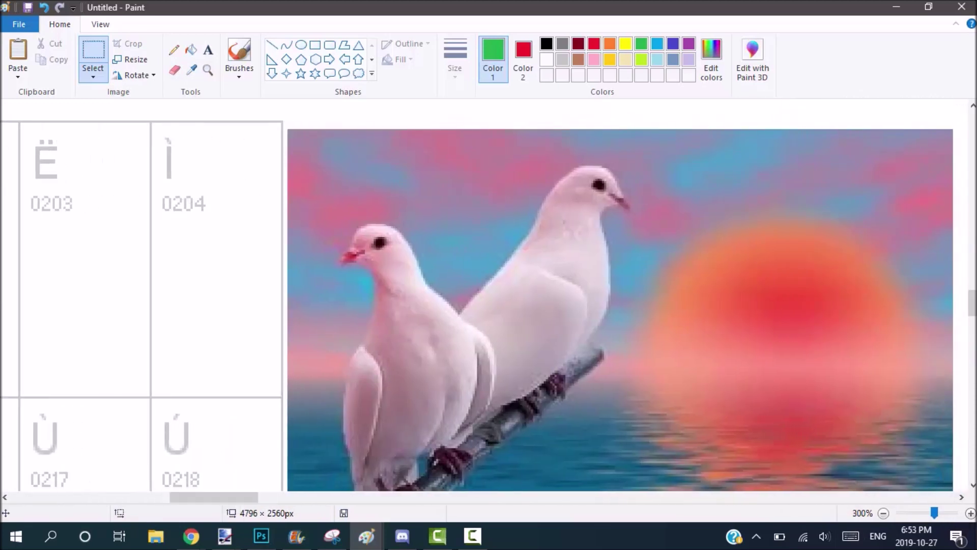
scroll(620, 310, down, 2)
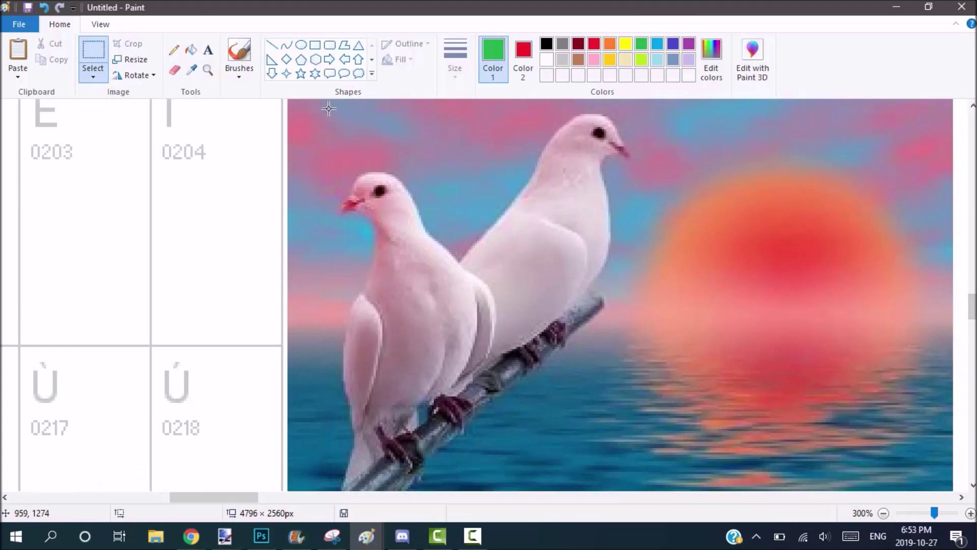
Step: Try inverting the colors of a rectangular selection about 155 × 174 px around the two doves
drag(319, 107, 651, 482)
right_click(598, 414)
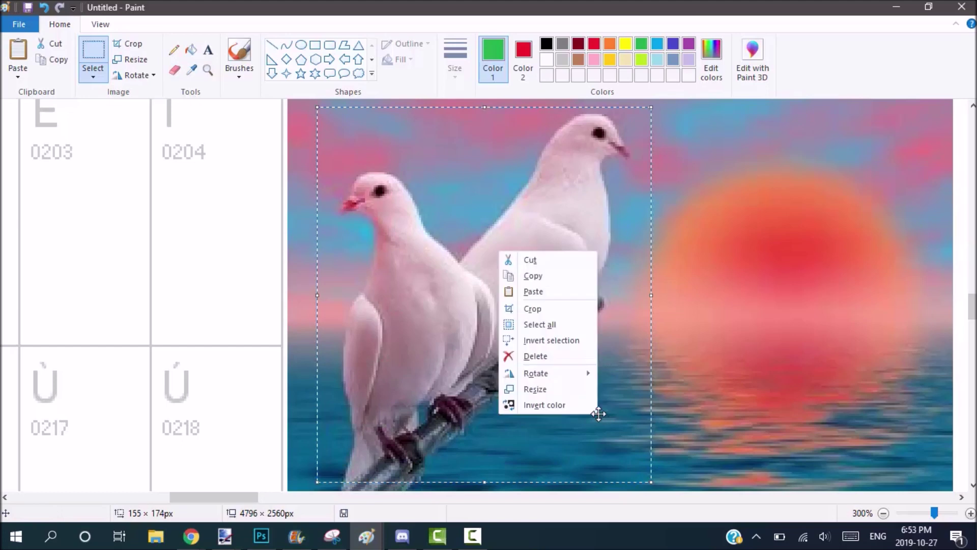
click(557, 405)
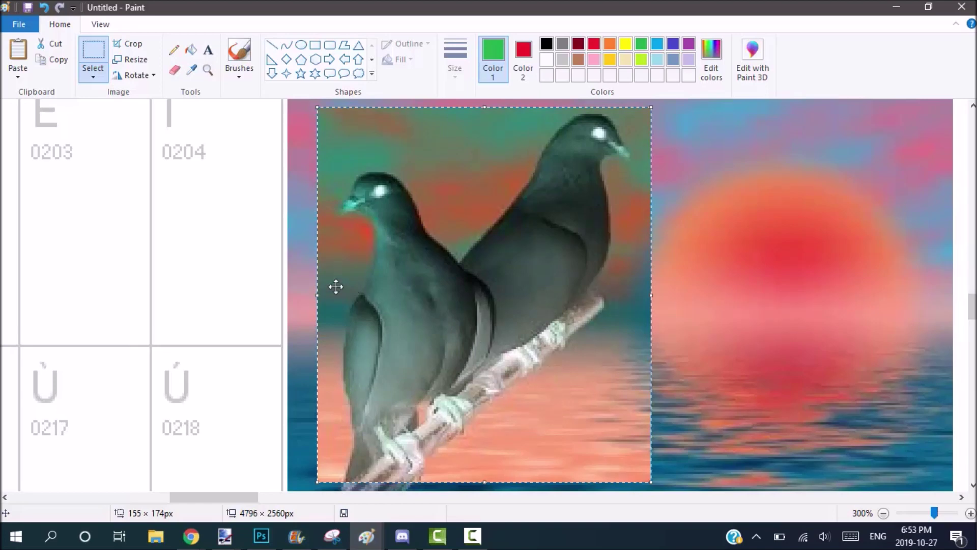
click(46, 9)
Step: Outline the two doves with a free-form selection and move the cutout to the blank area above the green circles
scroll(327, 179, down, 10)
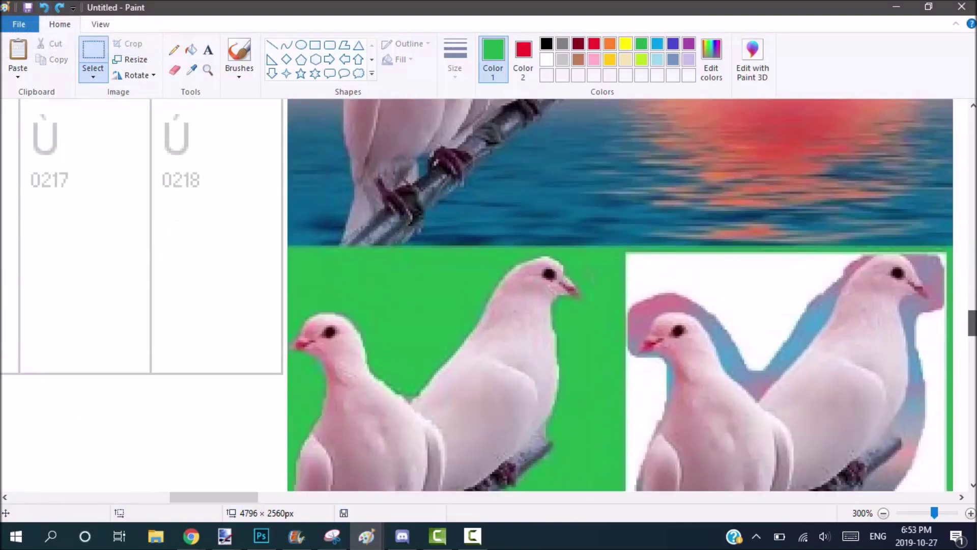
scroll(620, 295, up, 10)
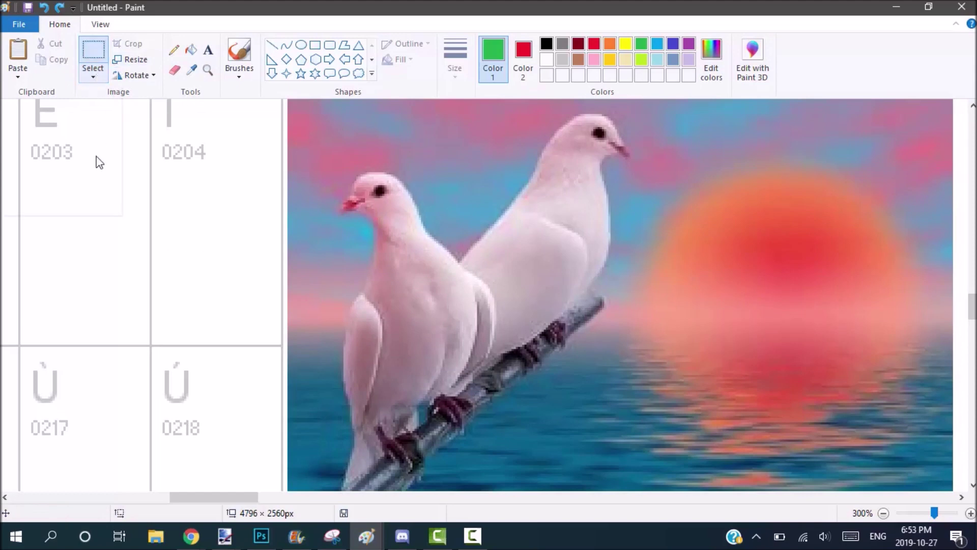
click(94, 76)
click(61, 126)
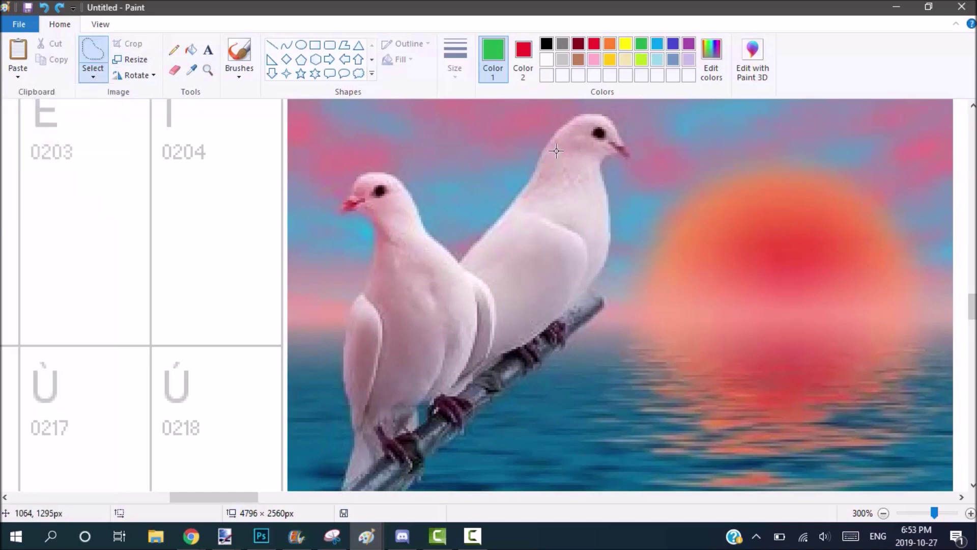
mouse_move(549, 124)
mouse_down()
mouse_move(580, 107)
mouse_move(606, 108)
mouse_move(629, 126)
mouse_move(638, 156)
mouse_move(624, 171)
mouse_move(627, 233)
mouse_move(608, 284)
mouse_move(614, 311)
mouse_move(529, 406)
mouse_move(440, 481)
mouse_move(335, 486)
mouse_move(344, 448)
mouse_move(337, 343)
mouse_move(364, 256)
mouse_move(364, 232)
mouse_move(352, 216)
mouse_move(338, 222)
mouse_move(352, 172)
mouse_move(373, 161)
mouse_move(408, 170)
mouse_move(455, 247)
mouse_move(550, 123)
mouse_up()
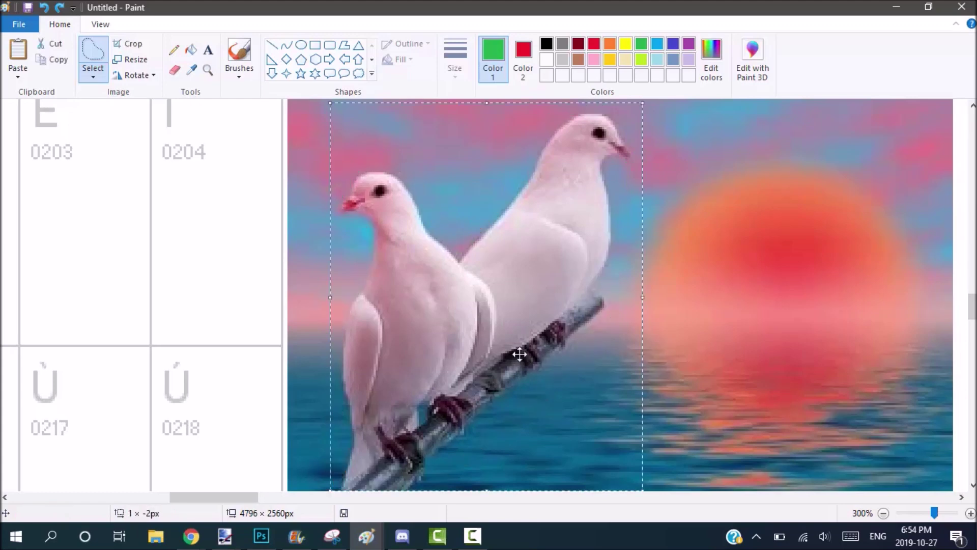
drag(519, 356, 611, 109)
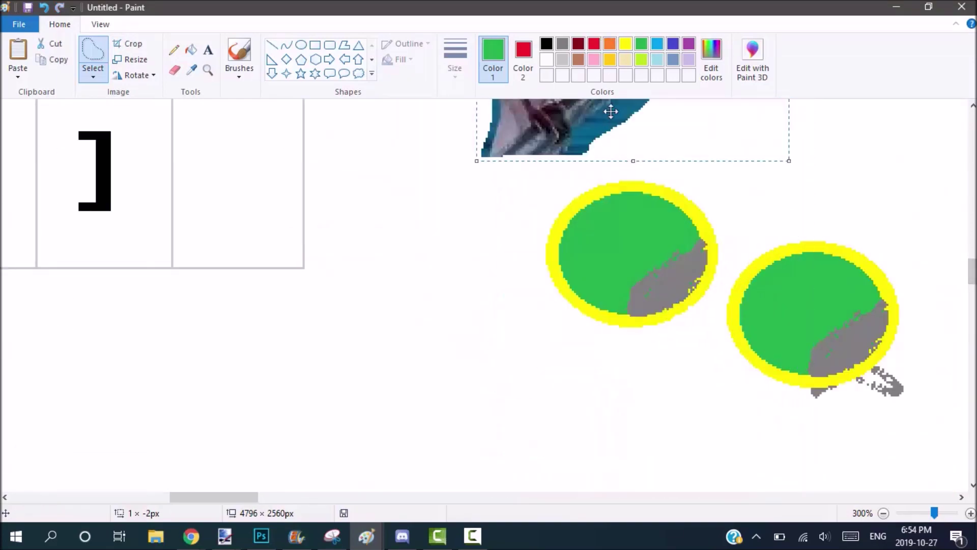
Step: Set Color 2 to white and delete the selected dove cutout
scroll(611, 255, up, 5)
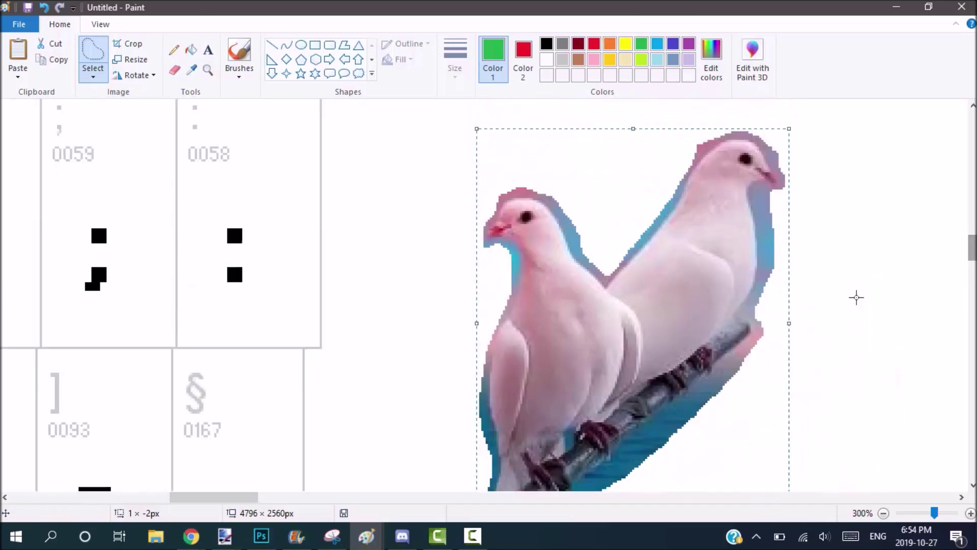
drag(218, 501, 242, 500)
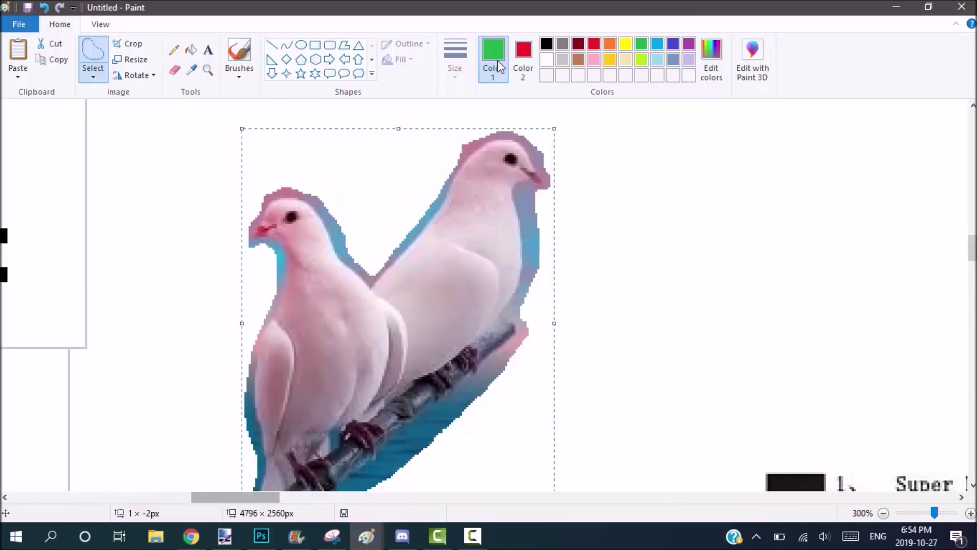
click(523, 59)
click(547, 60)
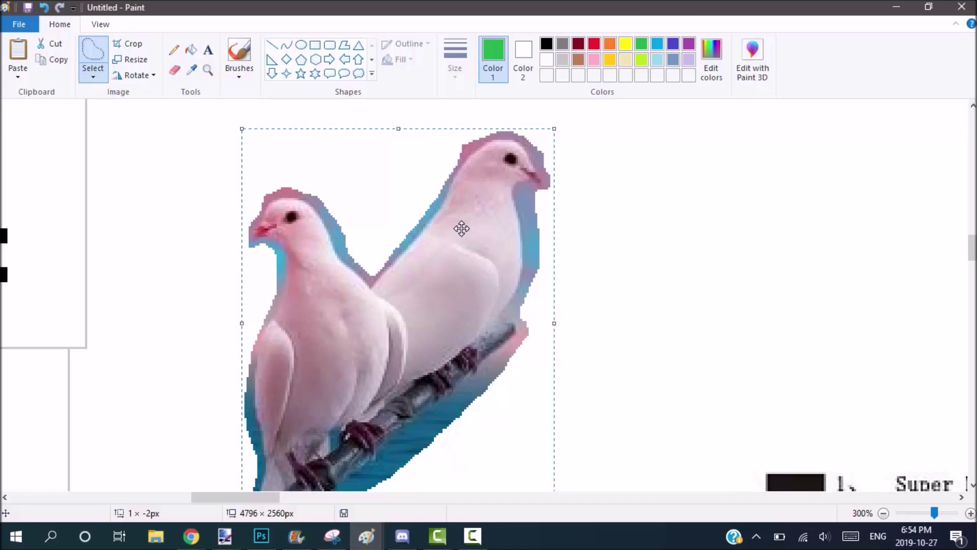
key(Delete)
click(472, 536)
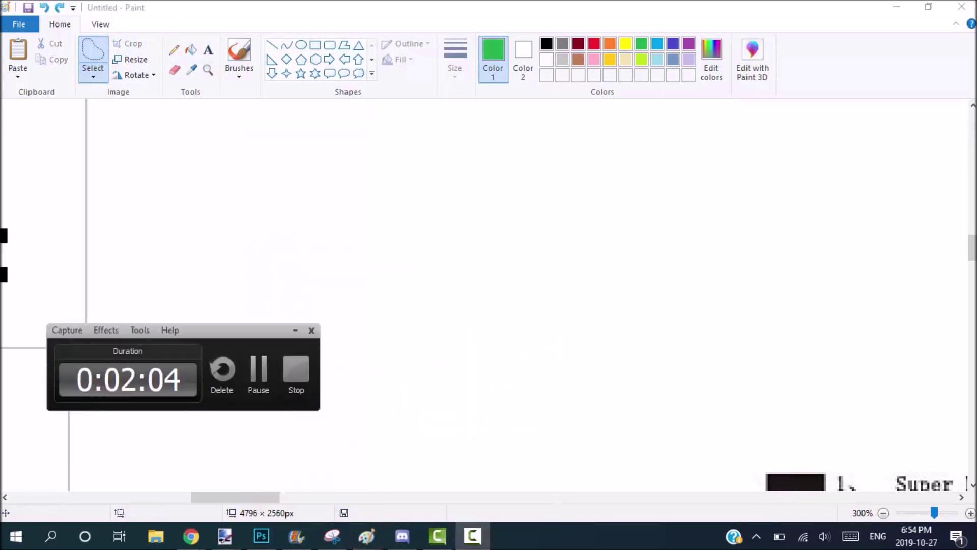
click(256, 388)
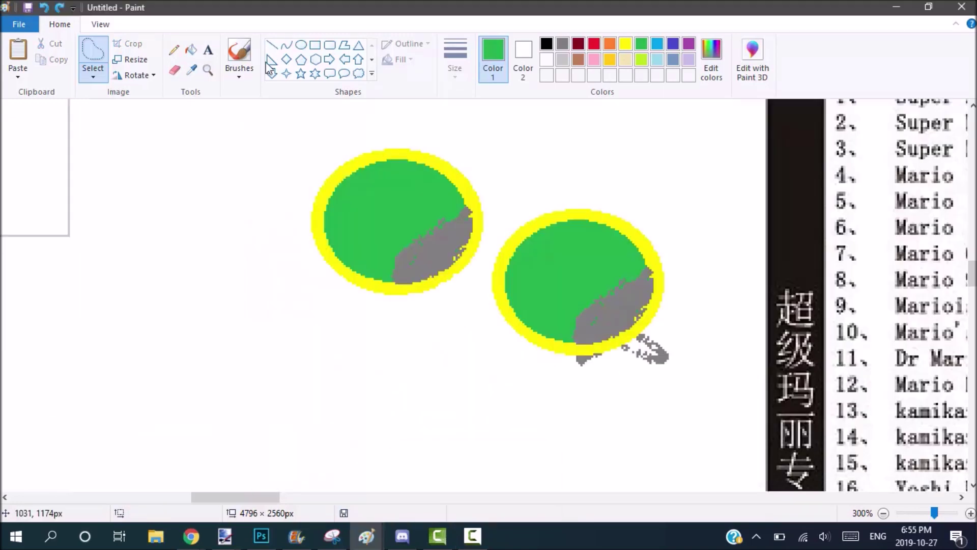
Step: Draw a green ellipse outline about 108 × 97 px around the small T-shaped mark on the blank canvas
click(301, 45)
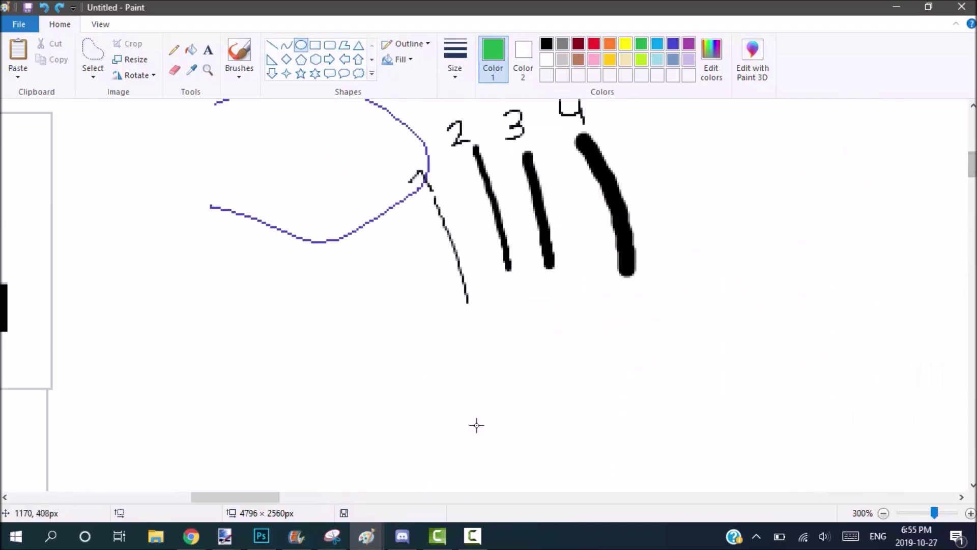
drag(267, 497, 455, 502)
drag(377, 180, 608, 387)
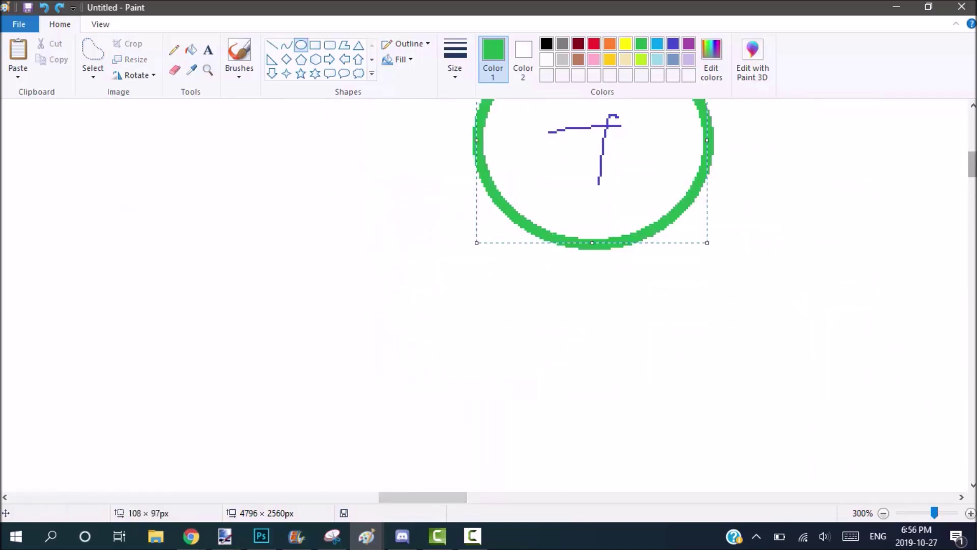
Step: Fill the inside of the green ellipse with indigo
scroll(938, 158, up, 3)
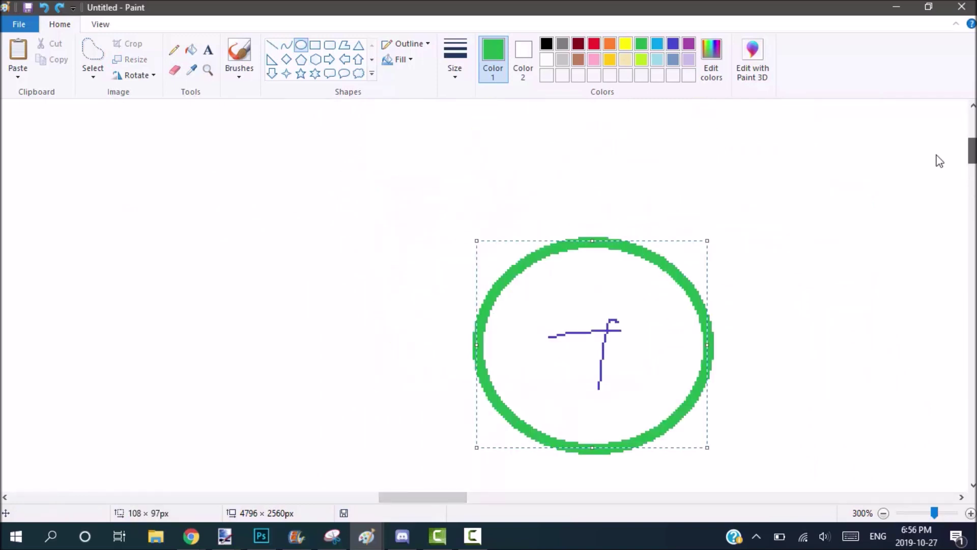
scroll(939, 158, down, 1)
click(192, 53)
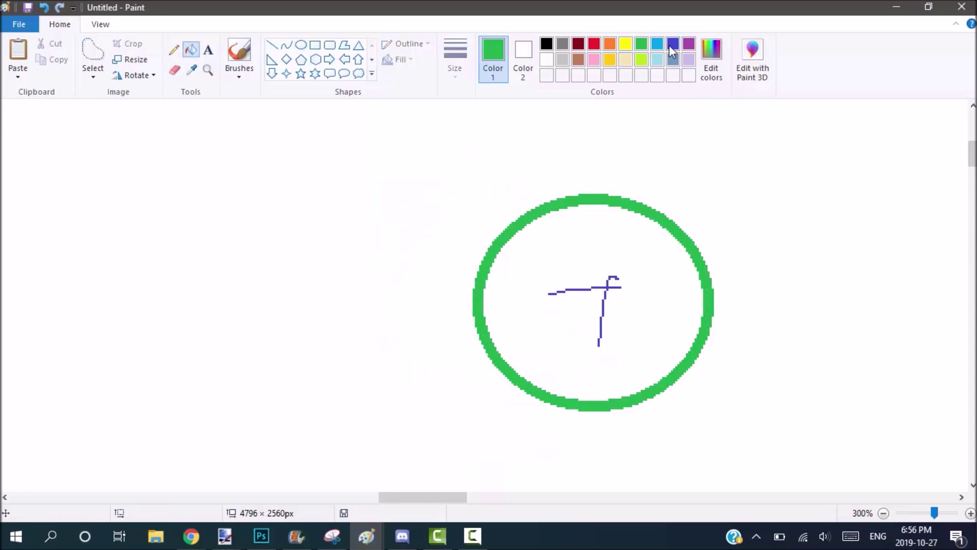
click(673, 44)
click(651, 238)
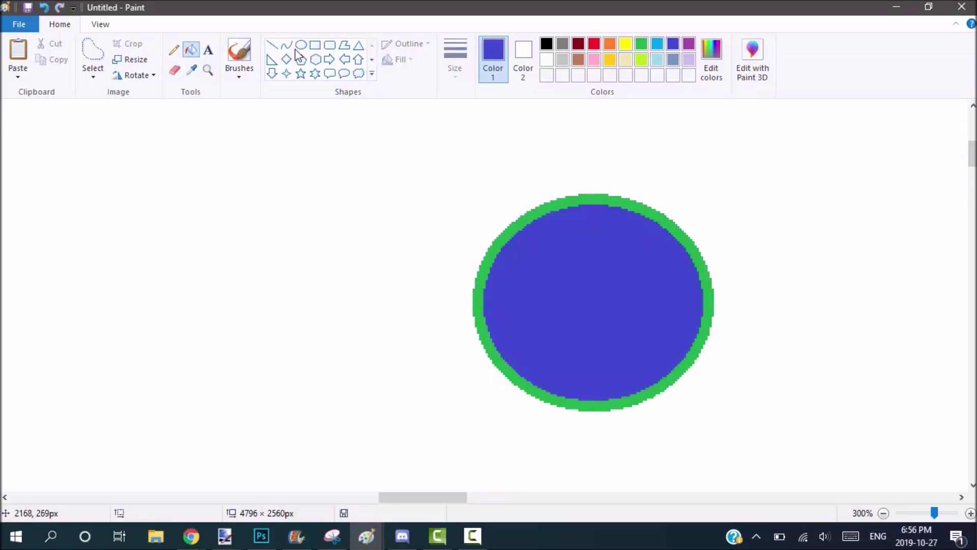
Step: Shade the lower-right part of the indigo ellipse with overlapping gray brush strokes that cross its green outline
drag(679, 322, 615, 376)
mouse_move(752, 299)
mouse_down()
mouse_move(578, 412)
mouse_move(757, 295)
mouse_move(585, 416)
mouse_up()
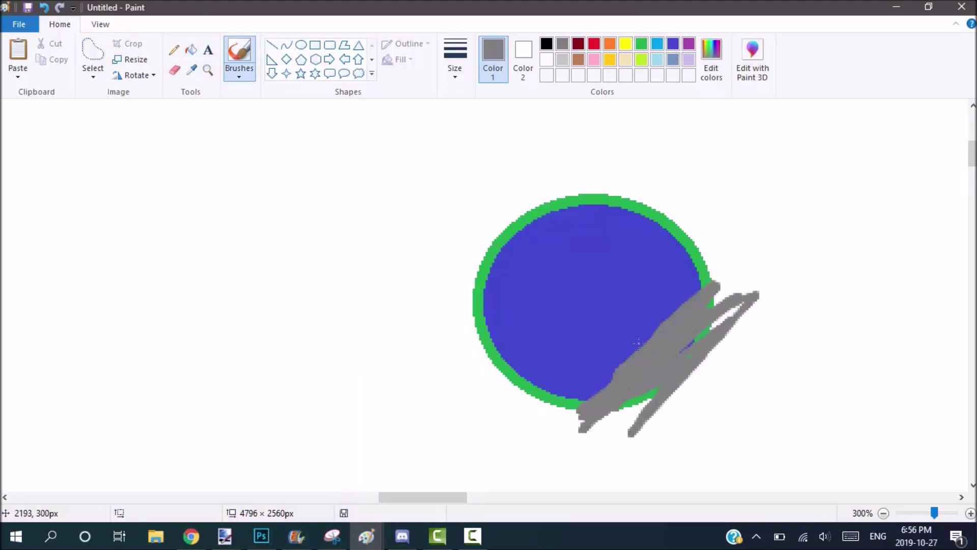
drag(638, 343, 755, 258)
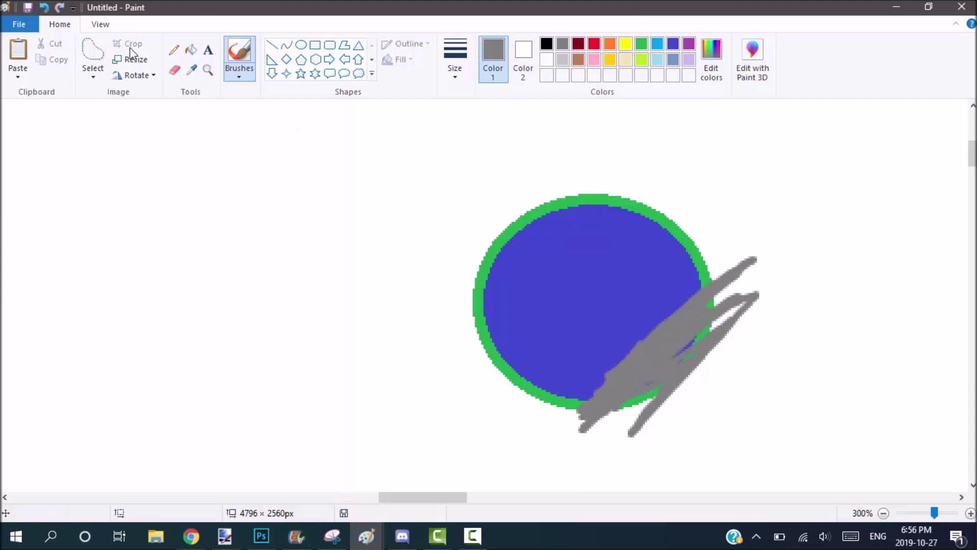
Step: Outline the shaded ellipse with a free-form selection and place a pasted copy at its upper right
click(93, 51)
mouse_move(504, 206)
mouse_down()
mouse_move(522, 422)
mouse_move(584, 412)
mouse_up()
mouse_move(697, 373)
mouse_down()
mouse_move(718, 311)
mouse_move(613, 184)
mouse_move(578, 192)
mouse_up()
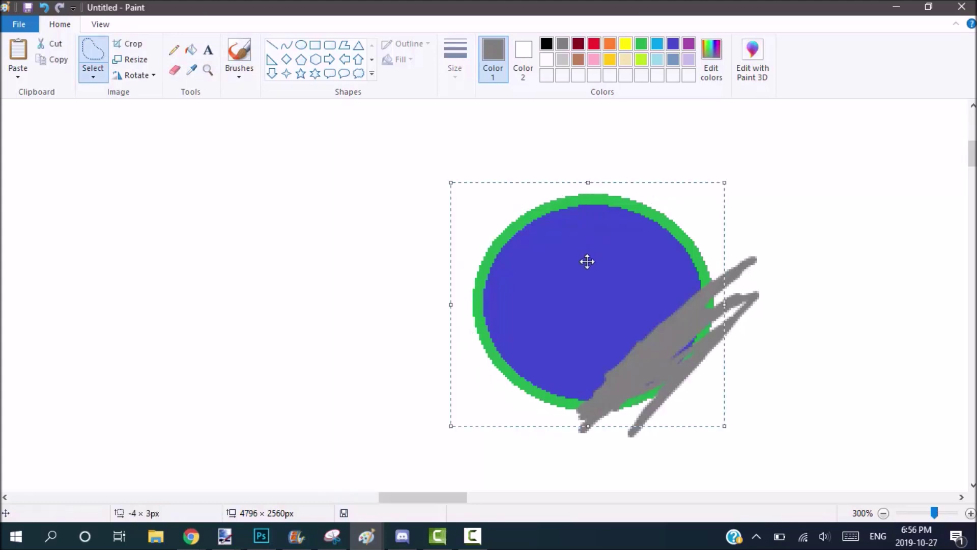
key(ctrl+v)
drag(95, 213, 759, 214)
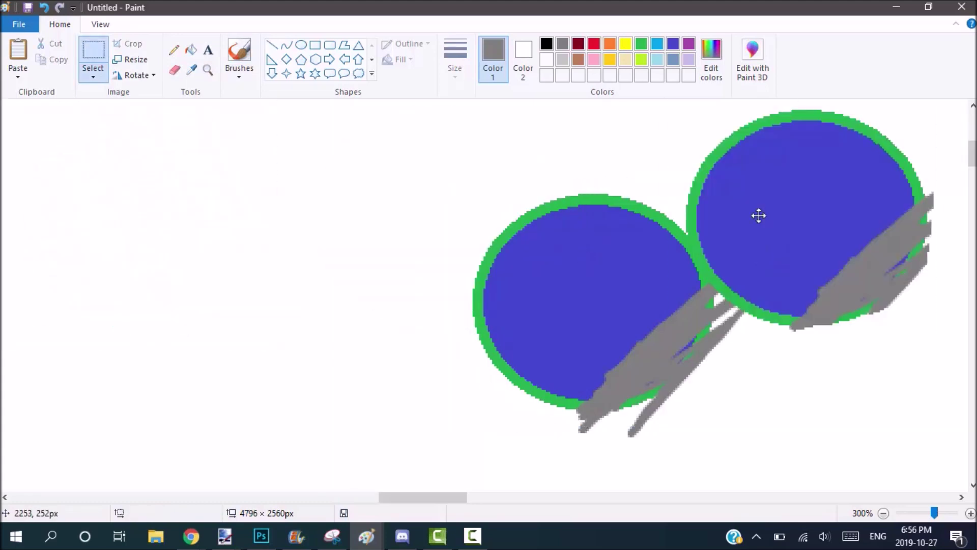
Step: Move the pasted shaded ellipse farther up and right, clear of the original, and deselect it
drag(888, 144, 975, 76)
drag(394, 493, 445, 505)
scroll(833, 238, up, 5)
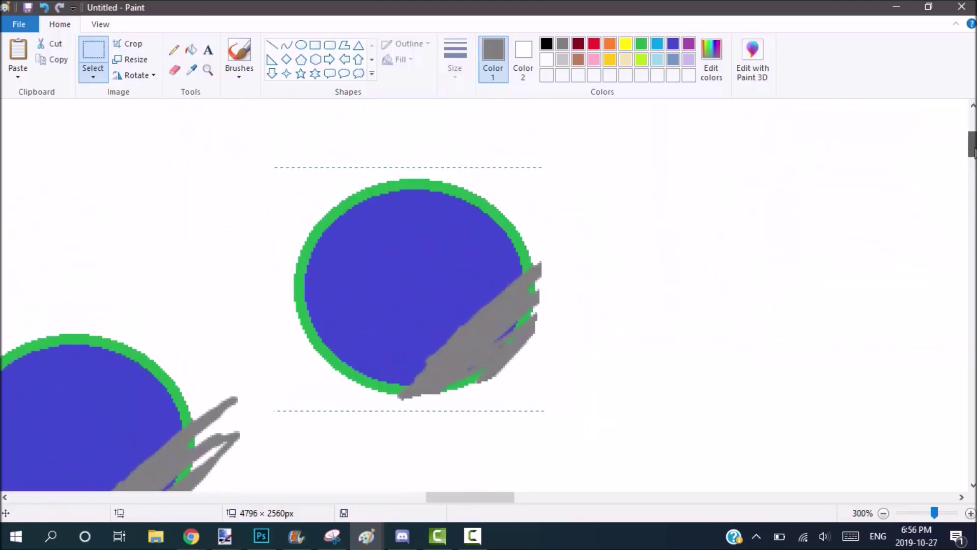
click(833, 237)
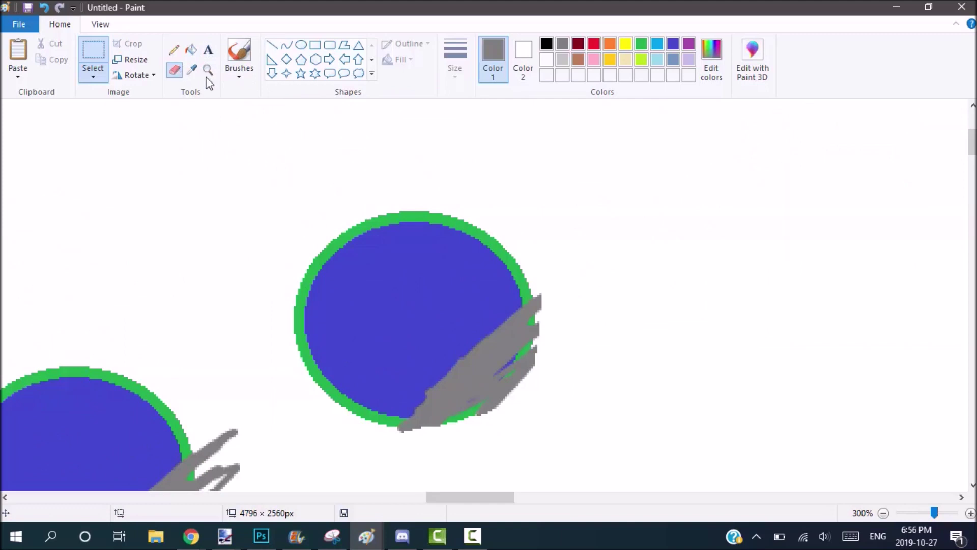
Step: Erase the gray shading that sticks out beyond the right and lower-right edge of the copied ellipse
click(175, 70)
mouse_move(550, 304)
mouse_down()
mouse_move(542, 294)
mouse_move(546, 340)
mouse_up()
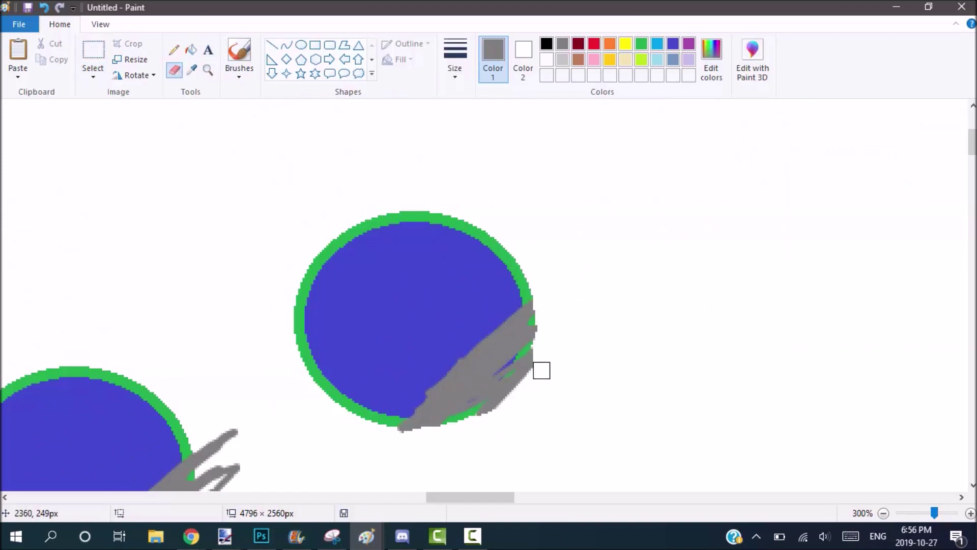
mouse_move(550, 380)
mouse_down()
mouse_move(473, 436)
mouse_move(397, 437)
mouse_move(471, 421)
mouse_up()
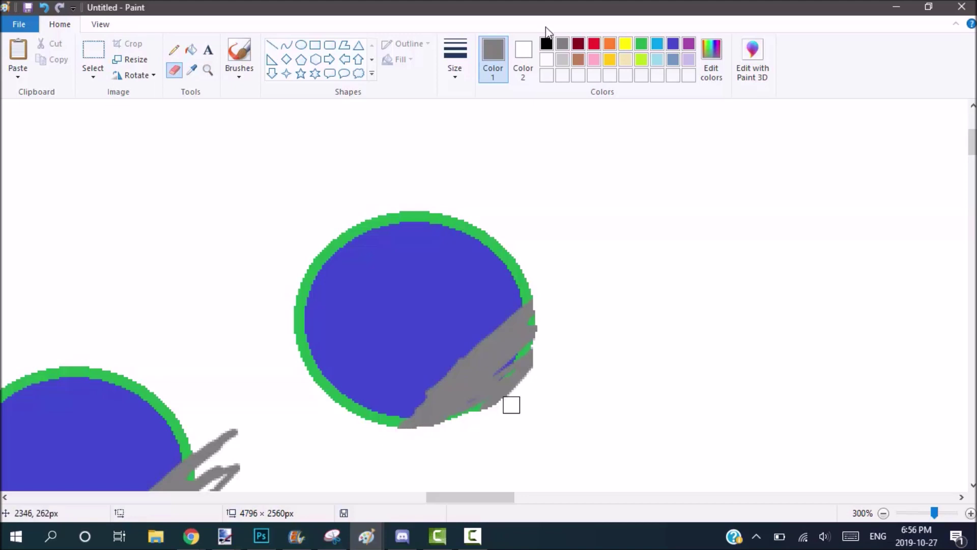
Step: Draw a new green ellipse outline over the copied ellipse's rim to cover the ragged edge of the shading
click(641, 43)
drag(306, 215, 536, 423)
click(631, 370)
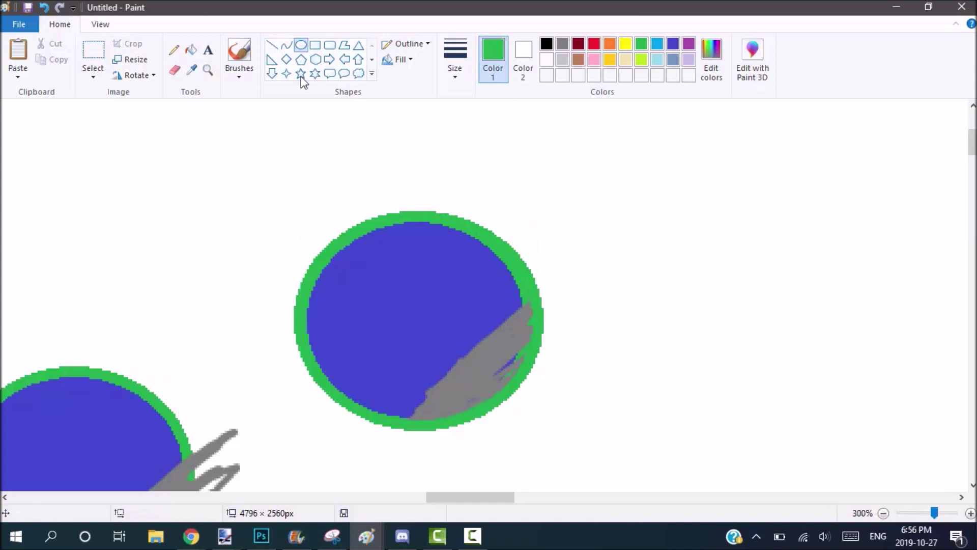
click(175, 70)
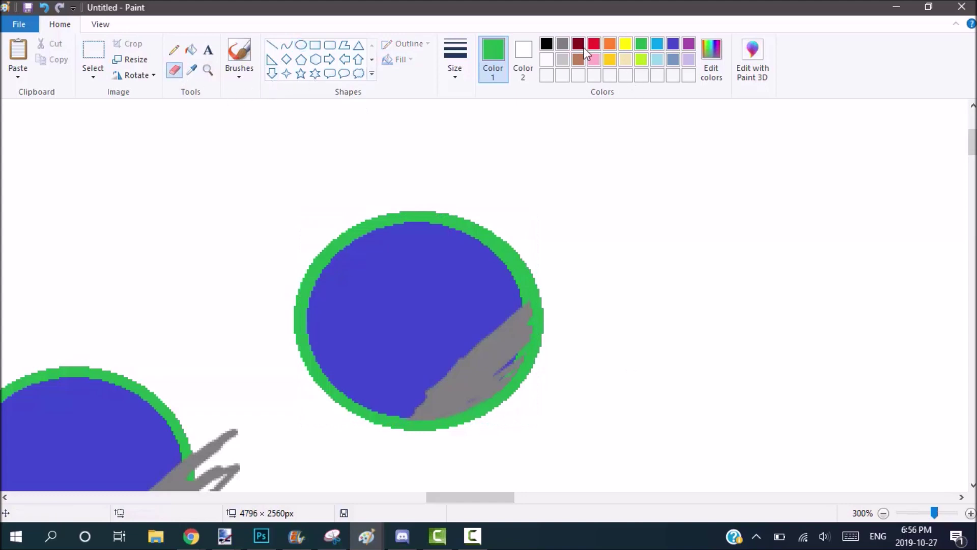
click(677, 44)
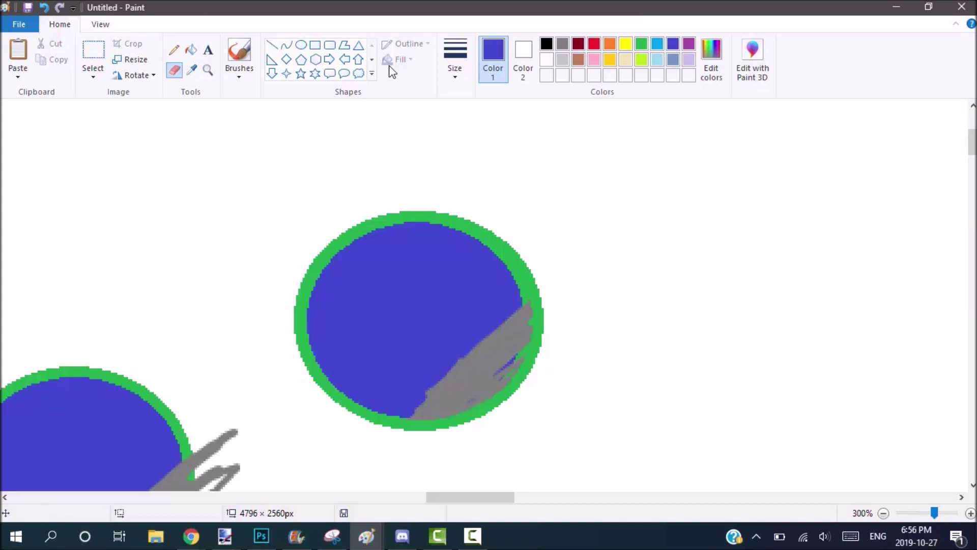
click(300, 46)
Step: Extend line 1 with thin black brush strokes into a curved base and a short upright left side beneath the blue curve
drag(490, 494, 259, 501)
scroll(488, 295, down, 5)
click(240, 54)
click(546, 45)
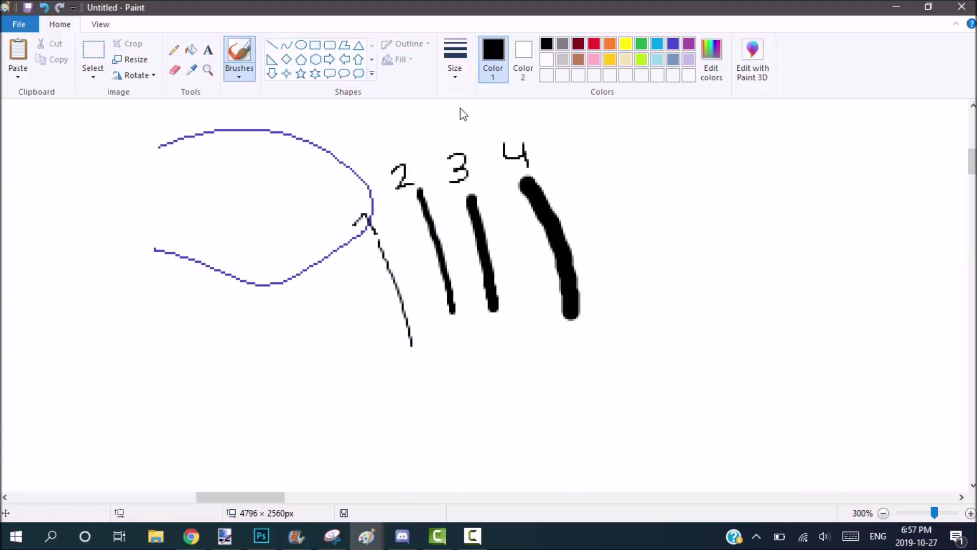
click(455, 61)
click(441, 401)
drag(375, 233, 411, 337)
mouse_move(423, 389)
mouse_down()
mouse_move(319, 412)
mouse_move(142, 382)
mouse_up()
drag(140, 338, 140, 322)
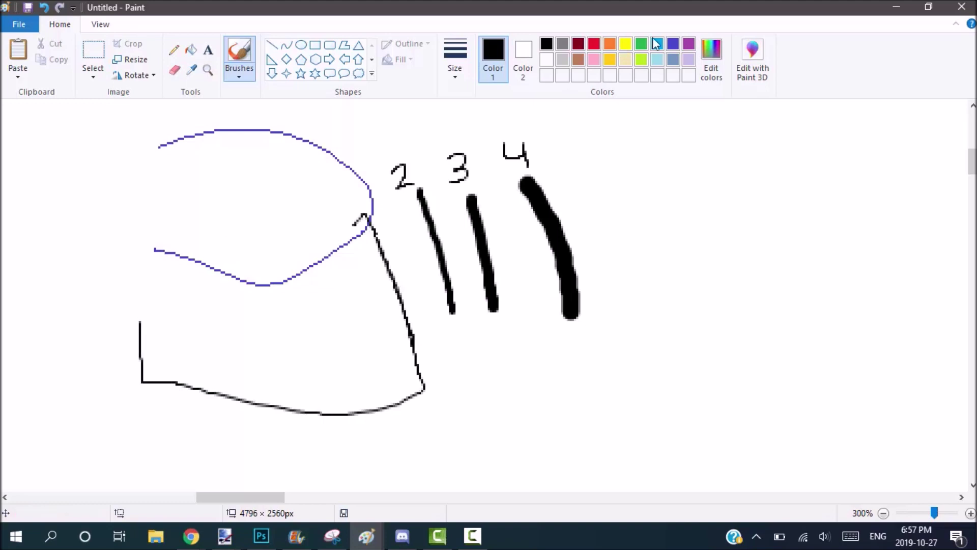
Step: Join the black shape to the blue curves with thin indigo strokes, then continue the outer outline into a notch extending right
click(675, 48)
drag(141, 324, 152, 254)
mouse_move(161, 148)
mouse_down()
mouse_move(98, 375)
mouse_move(127, 437)
mouse_move(413, 458)
mouse_up()
mouse_move(501, 441)
mouse_down()
mouse_move(497, 418)
mouse_move(467, 383)
mouse_up()
mouse_move(535, 340)
mouse_down()
mouse_move(551, 436)
mouse_move(708, 443)
mouse_up()
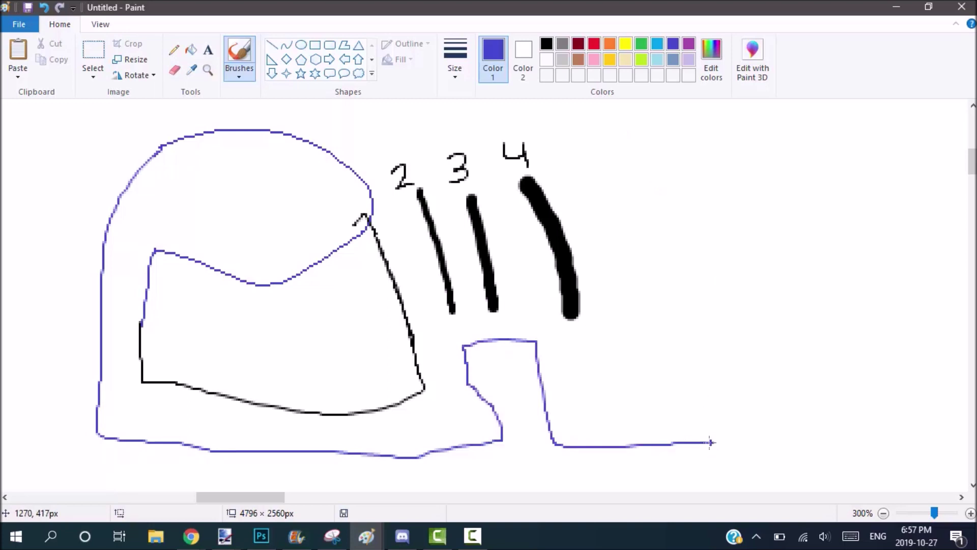
Step: Paint two thick indigo arcs right of the numbered lines and a very thick bent stroke from the thin outline's end
click(455, 60)
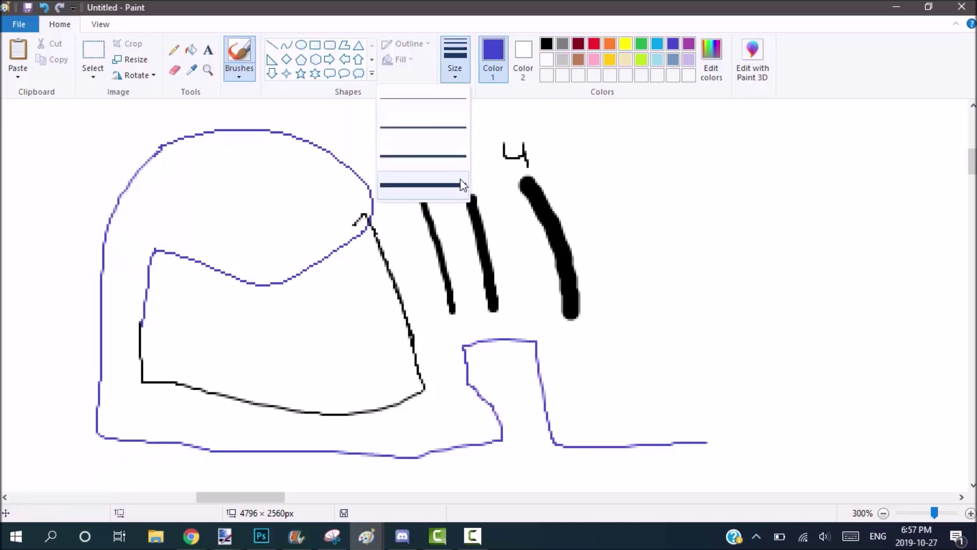
click(671, 259)
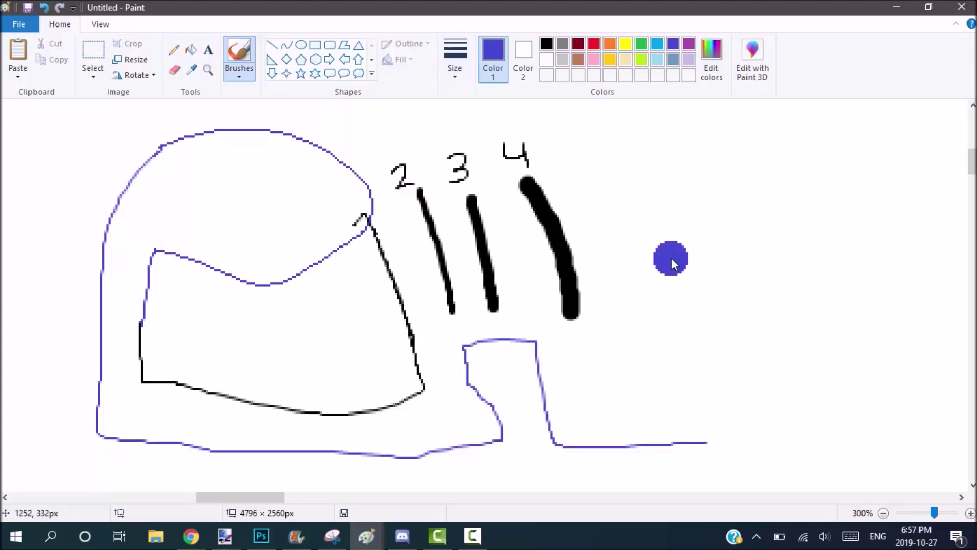
mouse_move(787, 147)
mouse_down()
mouse_move(903, 347)
mouse_move(883, 326)
mouse_up()
mouse_move(768, 221)
mouse_down()
mouse_move(815, 219)
mouse_move(860, 407)
mouse_up()
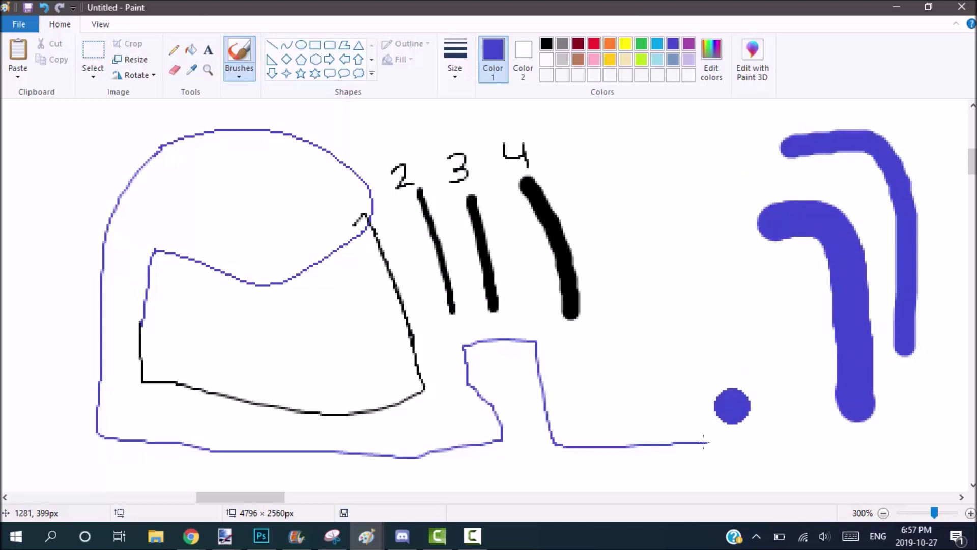
mouse_move(704, 421)
mouse_down()
mouse_move(706, 358)
mouse_move(620, 361)
mouse_up()
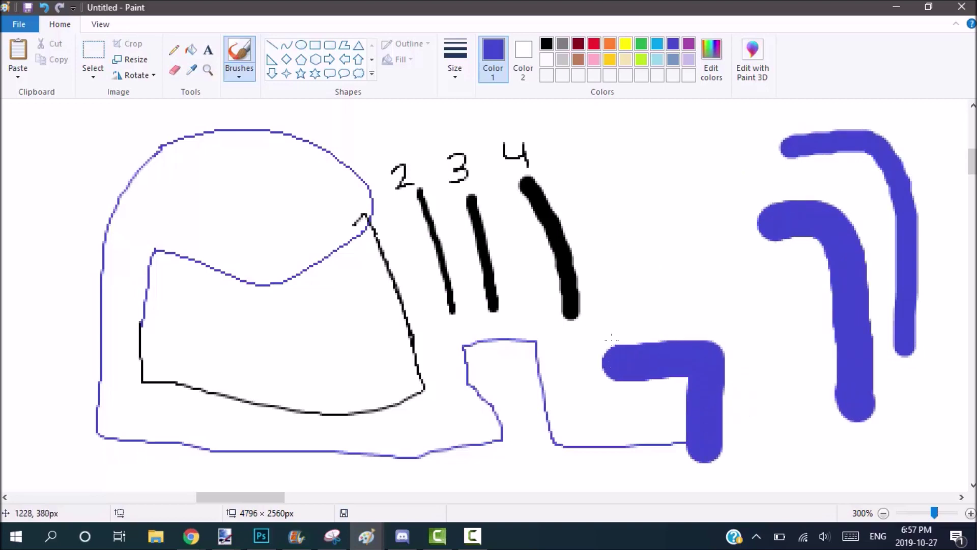
Step: Connect the thick indigo bend to the area above line 4 with a thinner indigo stroke
click(455, 59)
click(448, 149)
click(665, 418)
key(ctrl+z)
mouse_move(620, 299)
mouse_down()
mouse_move(632, 244)
mouse_move(572, 158)
mouse_move(557, 157)
mouse_move(555, 282)
mouse_up()
Step: Paint a thick black outline from line 4 around the whole sketch and up between the indigo strokes
click(546, 43)
mouse_move(564, 319)
mouse_down()
mouse_move(514, 254)
mouse_move(481, 130)
mouse_move(287, 101)
mouse_move(155, 103)
mouse_move(84, 124)
mouse_move(33, 443)
mouse_move(163, 477)
mouse_up()
mouse_move(425, 477)
mouse_down()
mouse_move(698, 490)
mouse_move(909, 462)
mouse_move(794, 313)
mouse_move(792, 321)
mouse_move(685, 247)
mouse_move(695, 160)
mouse_up()
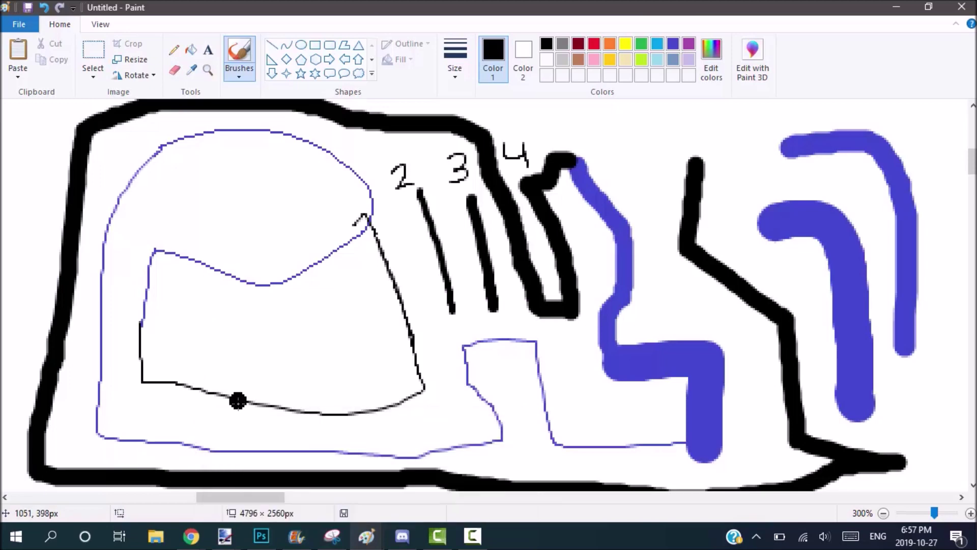
Step: Look over the other drawings and pasted pictures on the canvas, zooming out to 50% for an overview
click(345, 498)
drag(346, 502, 323, 501)
scroll(686, 330, up, 5)
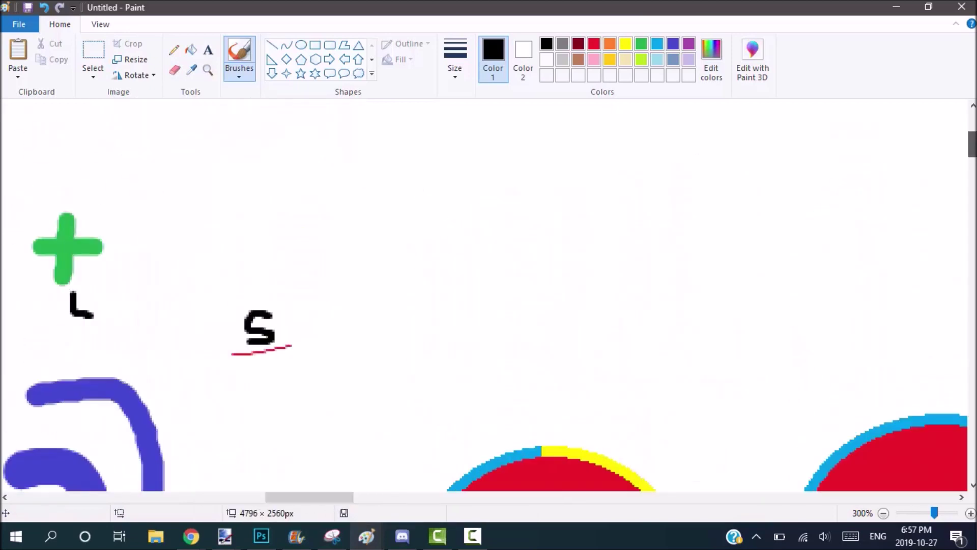
drag(328, 499, 309, 495)
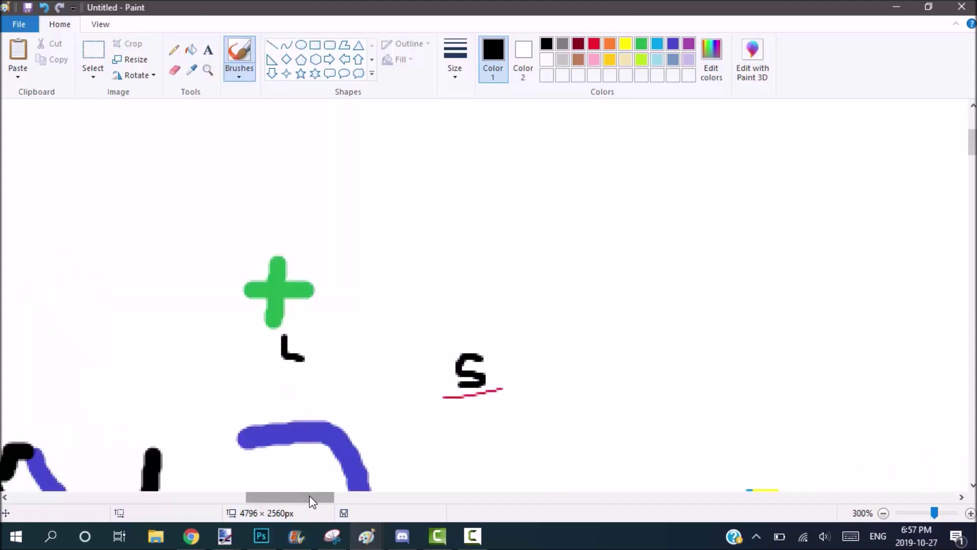
scroll(447, 494, right, 10)
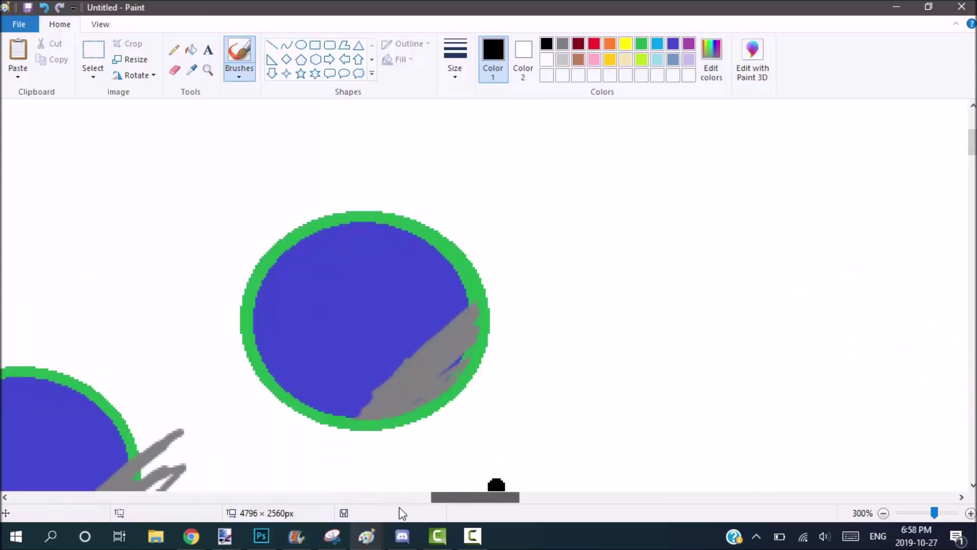
scroll(399, 507, left, 8)
scroll(489, 296, down, 20)
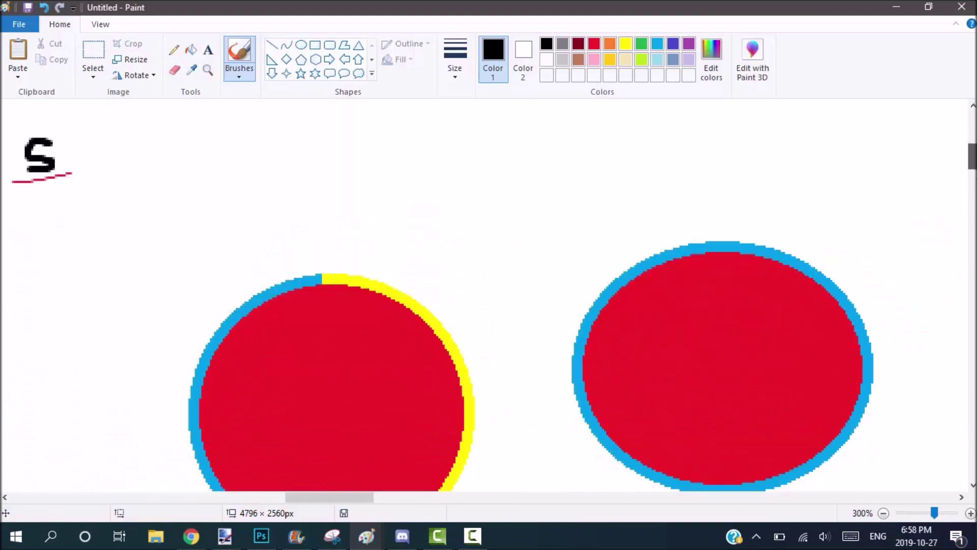
scroll(489, 296, down, 10)
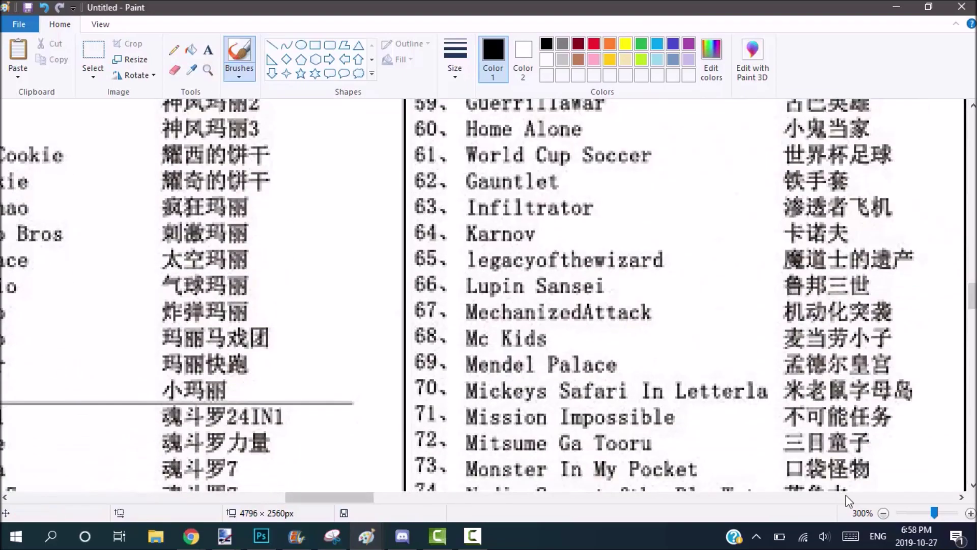
click(884, 513)
click(884, 513)
click(884, 513)
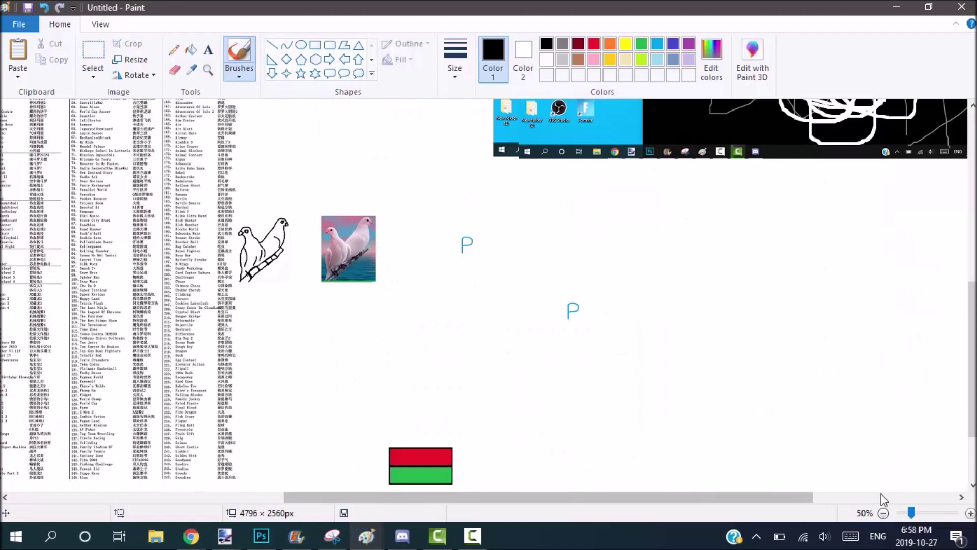
click(881, 494)
scroll(901, 353, up, 10)
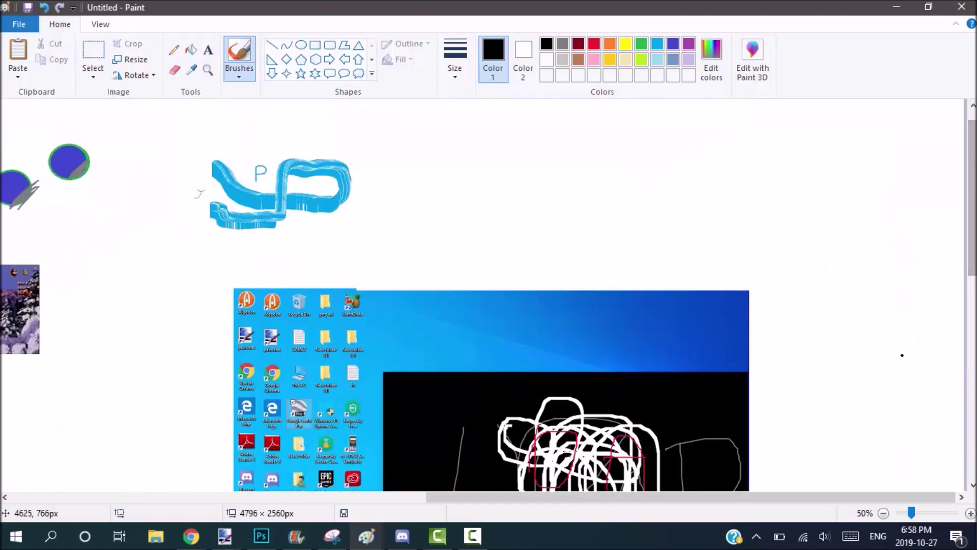
drag(528, 497, 180, 496)
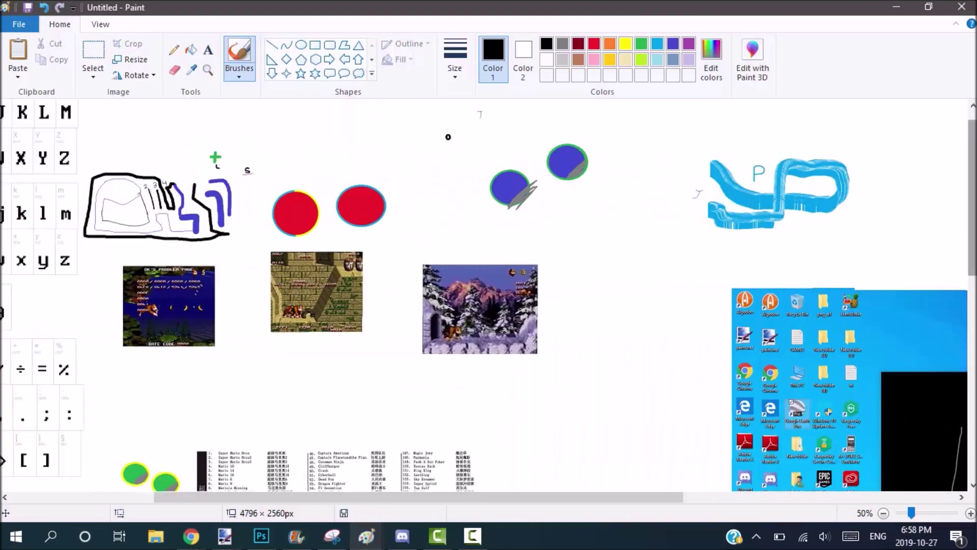
scroll(963, 293, down, 8)
scroll(963, 294, up, 9)
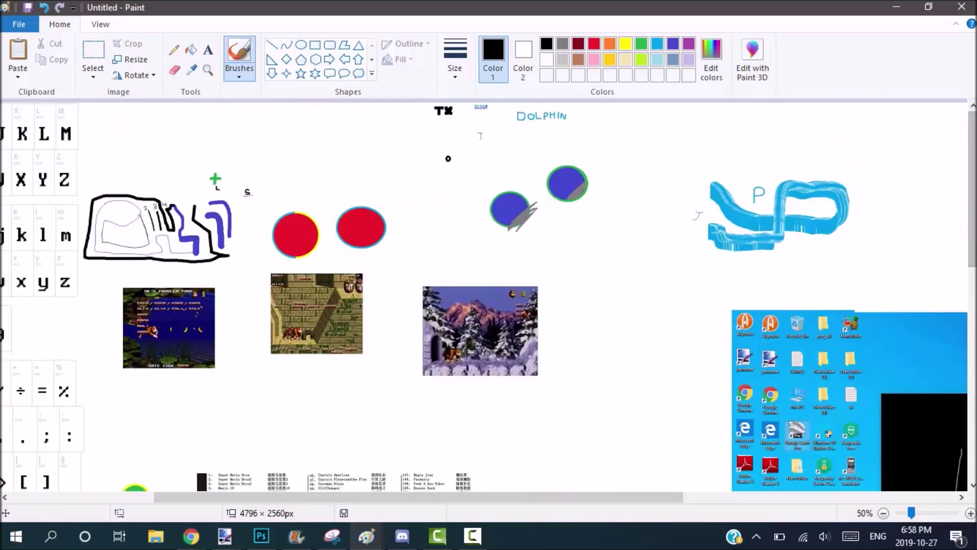
scroll(973, 293, down, 8)
Step: Bring the color photo of the two doves into view at 300% and choose the second-thinnest brush size
click(927, 512)
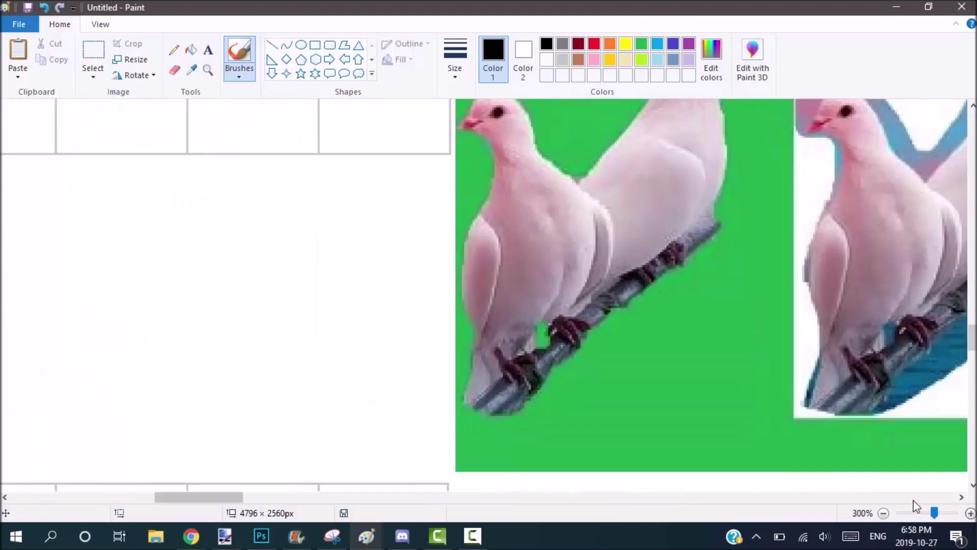
scroll(913, 499, right, 10)
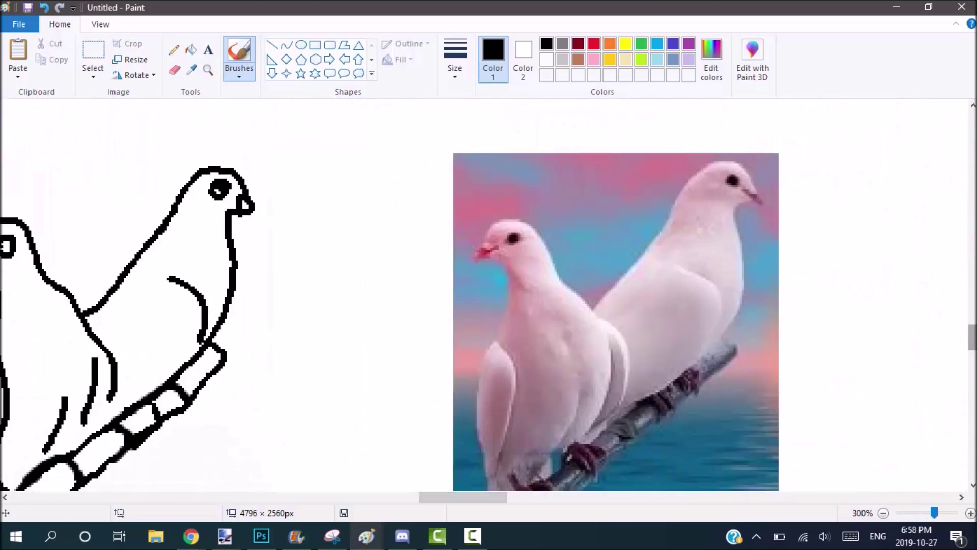
scroll(956, 292, down, 3)
click(454, 77)
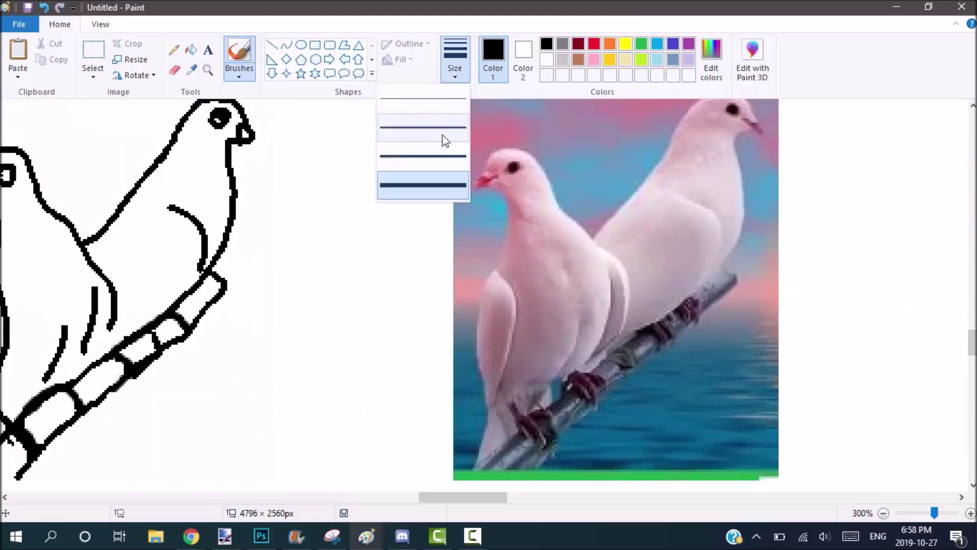
click(443, 138)
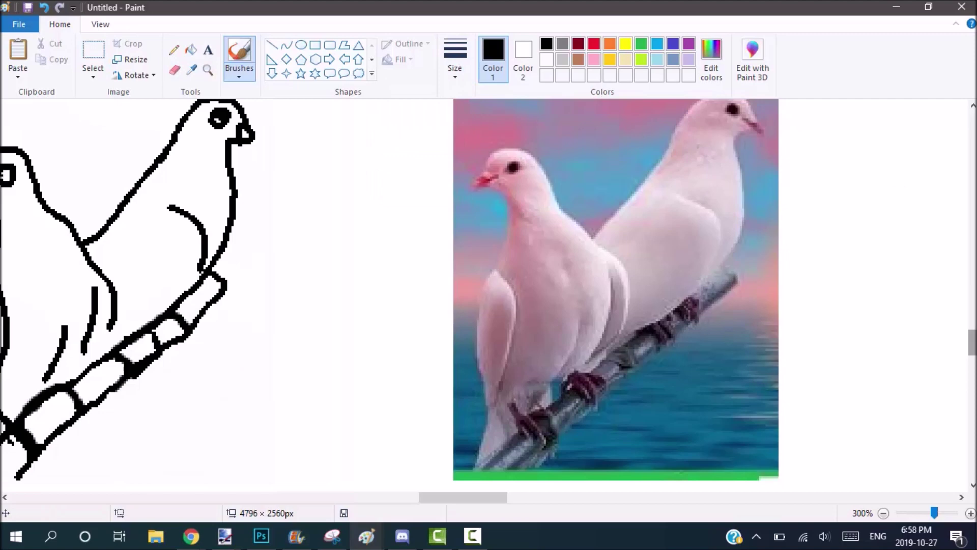
Step: Select a rectangle of about 143 × 176 px over the color dove photo and invert its colors
scroll(275, 127, up, 1)
click(92, 56)
mouse_move(465, 120)
mouse_down()
mouse_move(760, 351)
mouse_move(763, 365)
mouse_up()
drag(769, 106, 462, 484)
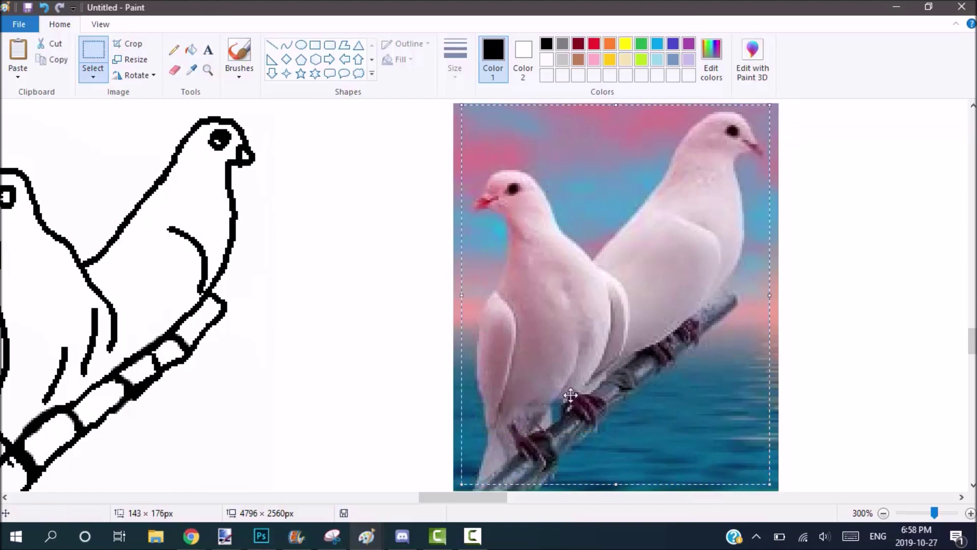
right_click(471, 231)
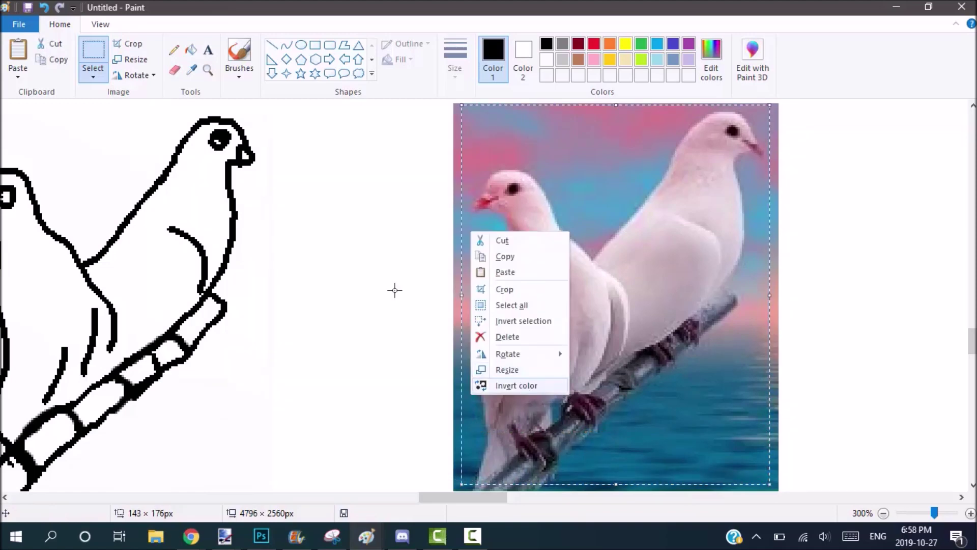
click(517, 385)
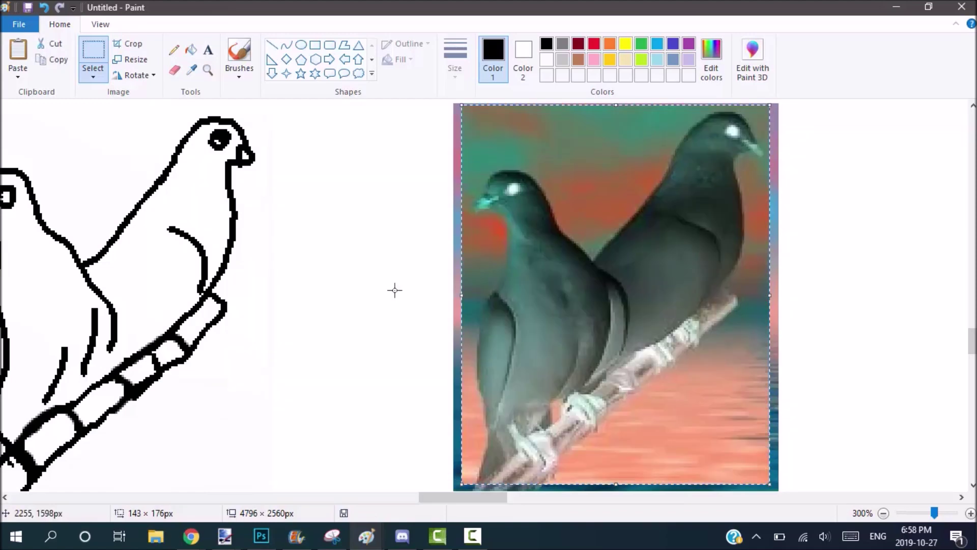
Step: Trace the rear dove's head, eye, beak, back, wing and breast, plus the branch's upper end, with white brush strokes
click(244, 56)
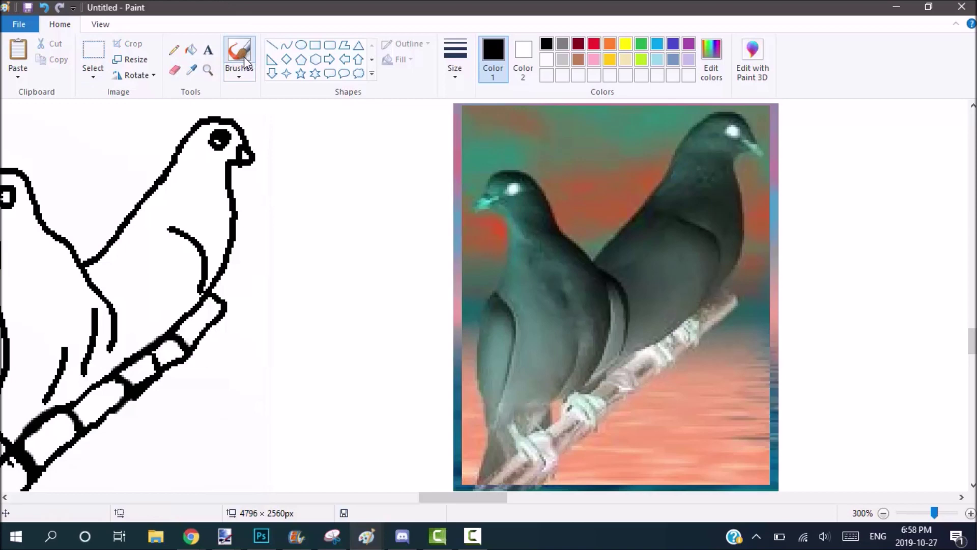
click(547, 59)
mouse_move(738, 113)
mouse_down()
mouse_move(760, 137)
mouse_move(734, 176)
mouse_up()
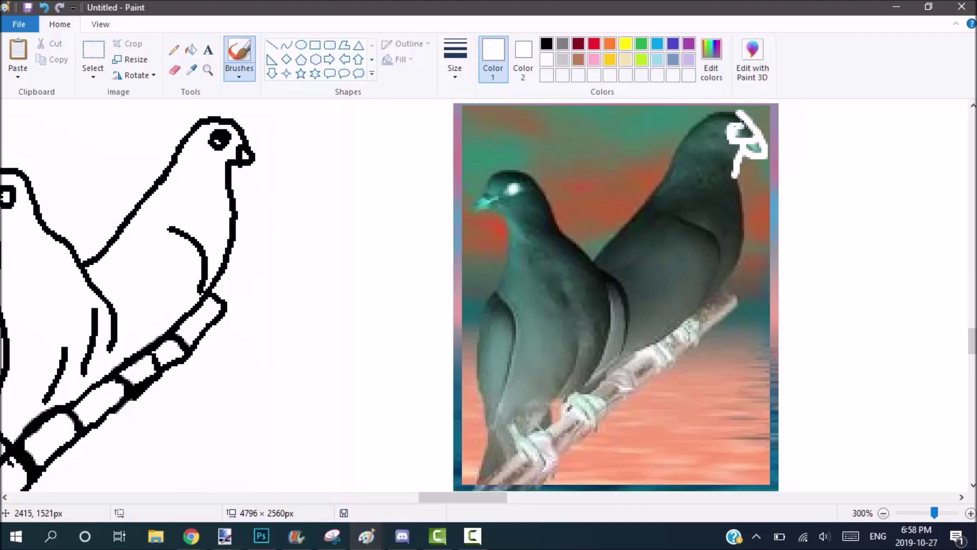
mouse_move(737, 133)
mouse_down()
mouse_move(739, 110)
mouse_move(707, 118)
mouse_move(661, 188)
mouse_move(693, 198)
mouse_move(721, 252)
mouse_move(704, 300)
mouse_up()
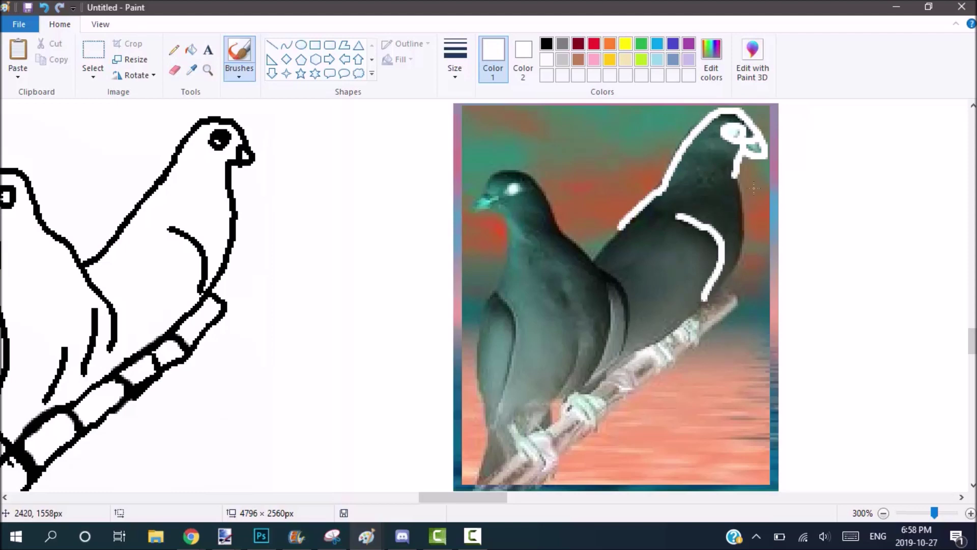
mouse_move(741, 184)
mouse_down()
mouse_move(743, 263)
mouse_move(695, 311)
mouse_move(733, 289)
mouse_move(742, 294)
mouse_move(671, 369)
mouse_up()
drag(702, 305, 687, 330)
Step: Trace the rear dove's lower back, the front dove's nape and its three wing and feather lines with white brush strokes
mouse_move(608, 243)
mouse_down()
mouse_move(599, 257)
mouse_move(575, 243)
mouse_move(543, 187)
mouse_up()
mouse_move(603, 268)
mouse_down()
mouse_move(627, 294)
mouse_move(616, 366)
mouse_up()
mouse_move(608, 288)
mouse_down()
mouse_move(594, 369)
mouse_move(605, 372)
mouse_up()
drag(581, 340, 554, 402)
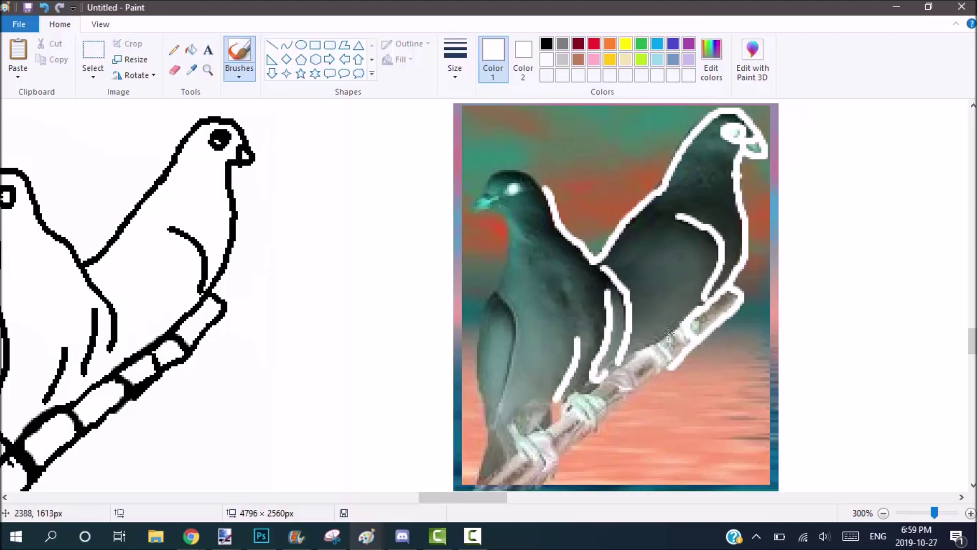
Step: Trace both edges of the branch down to its lower end, with cross marks between its segments, using white brush strokes
drag(671, 369, 622, 405)
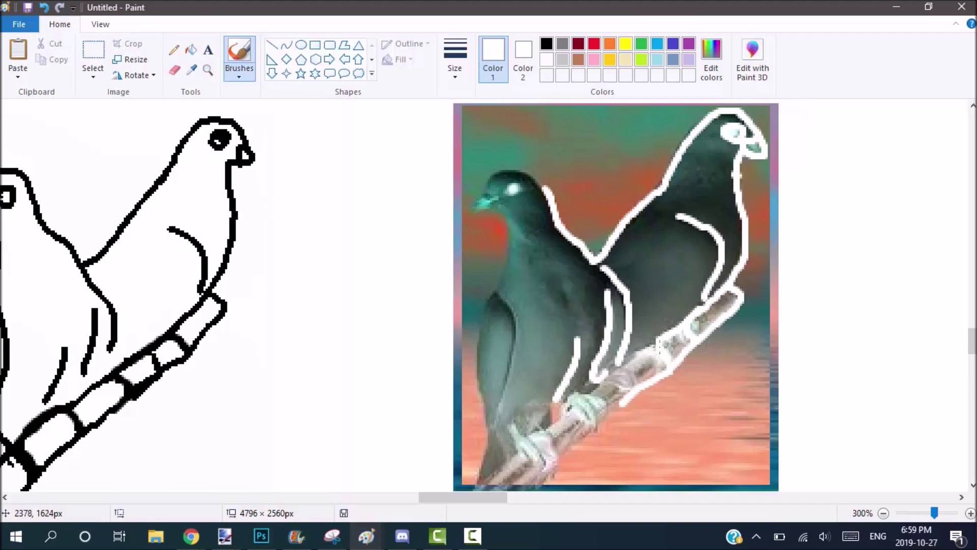
mouse_move(644, 356)
mouse_down()
mouse_move(630, 391)
mouse_move(579, 435)
mouse_up()
mouse_move(623, 367)
mouse_down()
mouse_move(582, 403)
mouse_move(594, 431)
mouse_move(567, 445)
mouse_move(586, 433)
mouse_move(592, 417)
mouse_move(579, 404)
mouse_move(613, 370)
mouse_up()
key(ctrl+z)
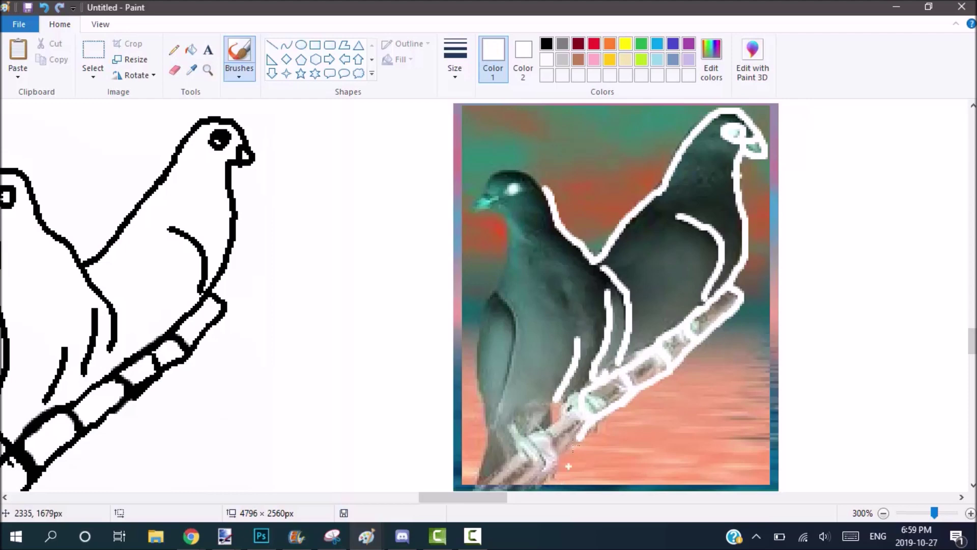
drag(583, 427, 543, 474)
mouse_move(580, 403)
mouse_down()
mouse_move(496, 463)
mouse_move(476, 488)
mouse_up()
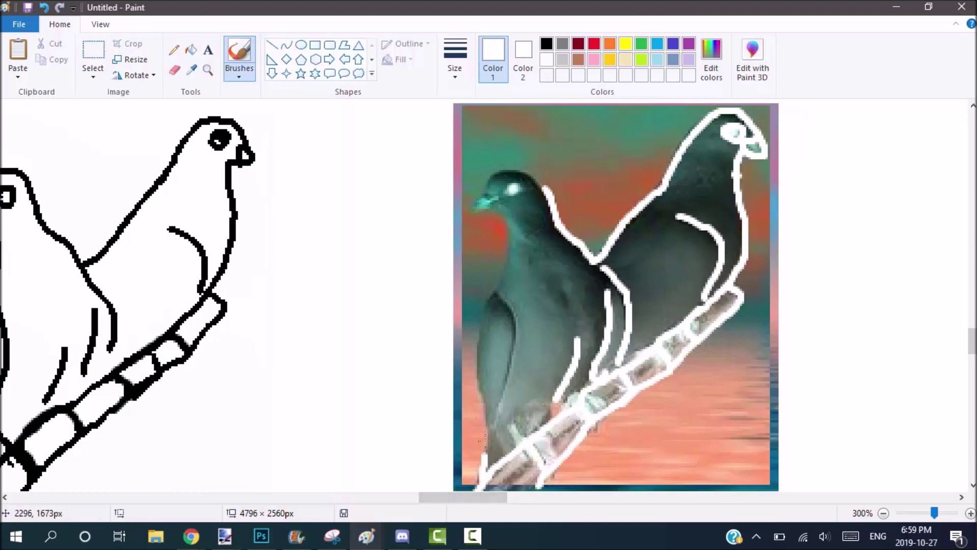
Step: Trace the front dove's tail, side, wing, breast, head, beak and eye in white
drag(488, 422, 483, 399)
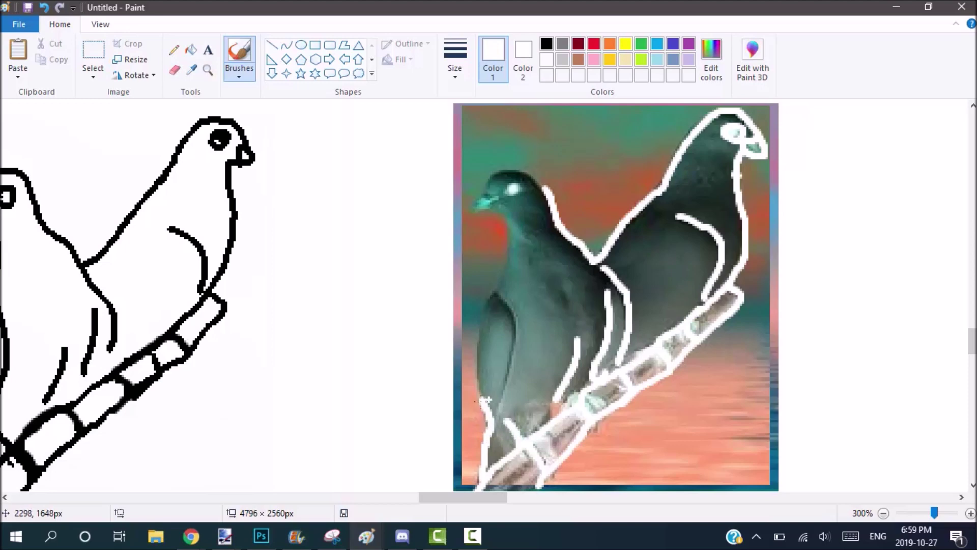
drag(476, 376, 474, 346)
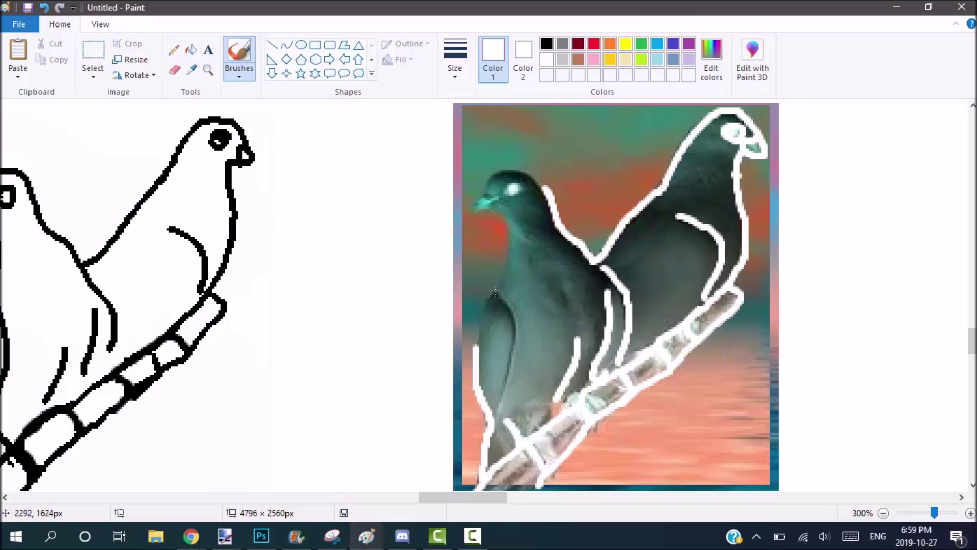
mouse_move(497, 299)
mouse_down()
mouse_move(513, 316)
mouse_move(519, 359)
mouse_move(502, 404)
mouse_up()
mouse_move(496, 292)
mouse_down()
mouse_move(508, 254)
mouse_move(489, 180)
mouse_move(545, 189)
mouse_move(500, 207)
mouse_move(529, 192)
mouse_move(509, 190)
mouse_up()
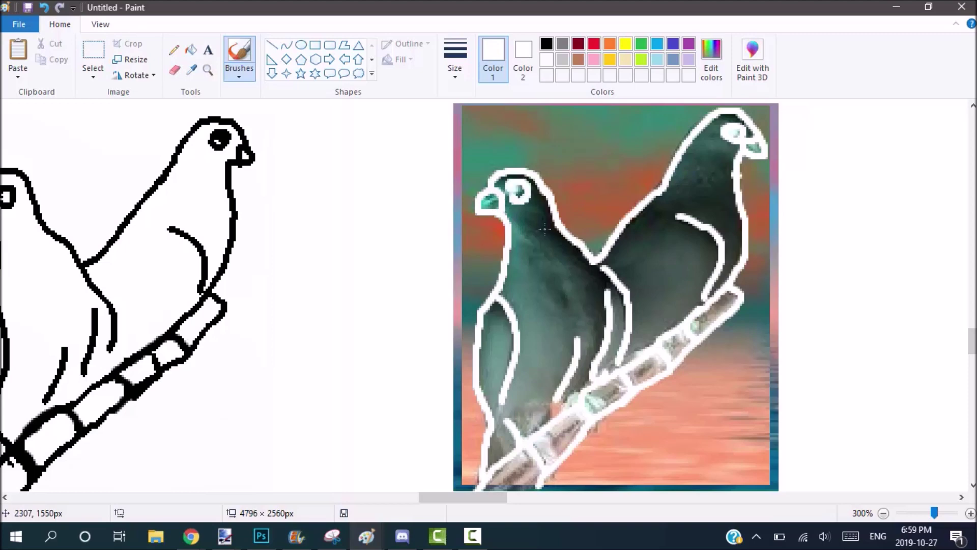
Step: Undo the front dove's round eye and redraw it as a smaller white oval
key(ctrl+z)
mouse_move(512, 183)
mouse_down()
mouse_move(521, 207)
mouse_move(525, 183)
mouse_move(493, 191)
mouse_up()
key(ctrl+z)
key(ctrl+z)
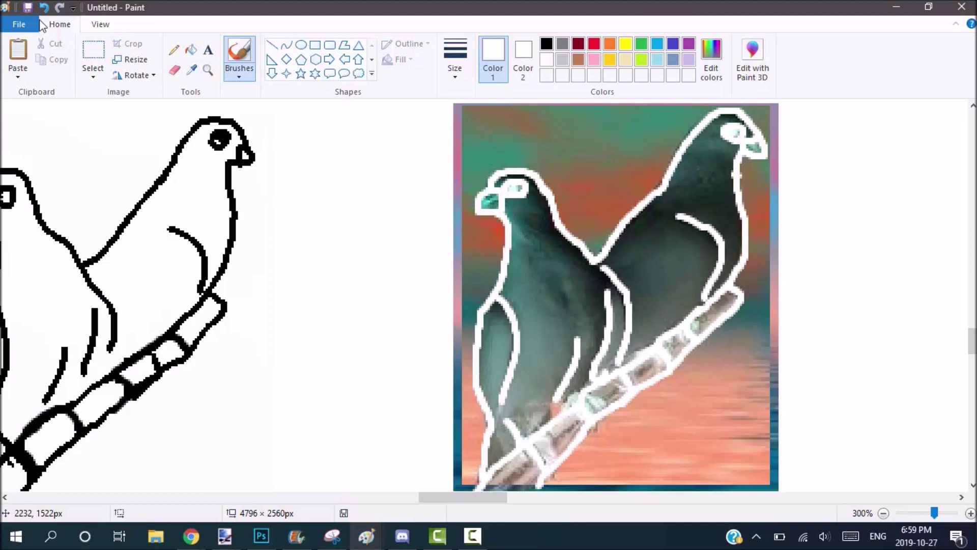
Step: Select a rectangle of about 140 × 177 px over the traced dove photo, invert its colors and deselect it
click(93, 53)
drag(466, 108, 769, 488)
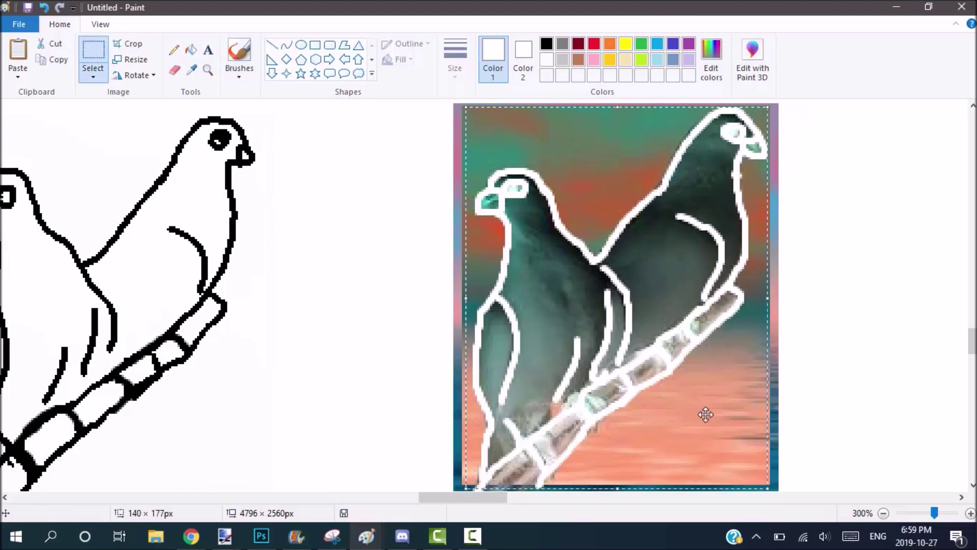
right_click(706, 414)
click(673, 408)
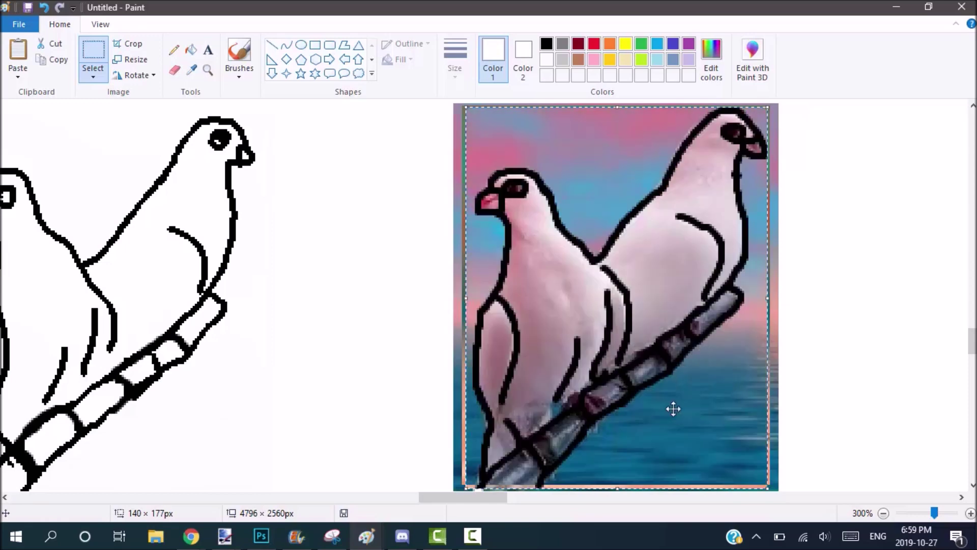
click(860, 345)
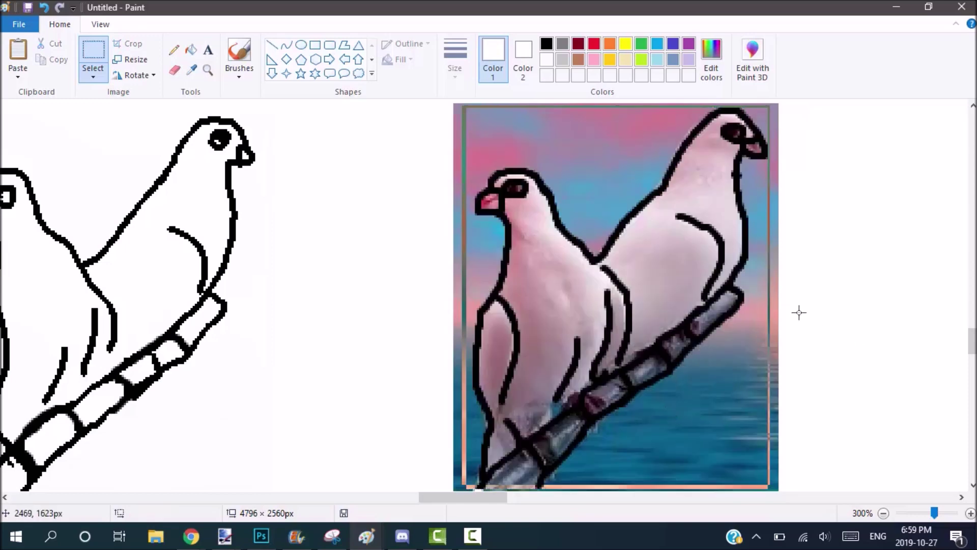
Step: Fade the traced dove photo by covering it with a white rectangle that uses the Marker fill
click(316, 48)
click(400, 60)
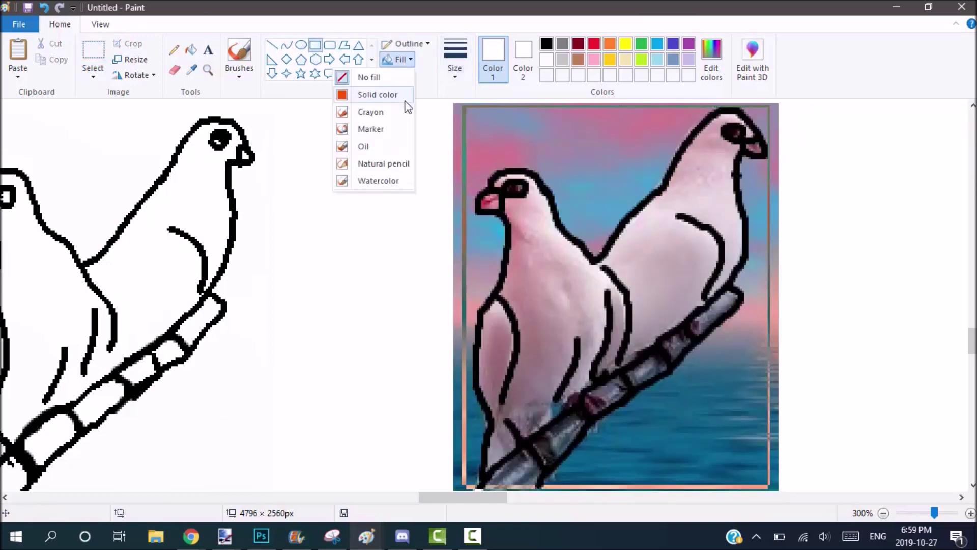
click(403, 131)
mouse_move(458, 105)
mouse_down()
mouse_move(681, 295)
mouse_move(778, 490)
mouse_up()
click(467, 113)
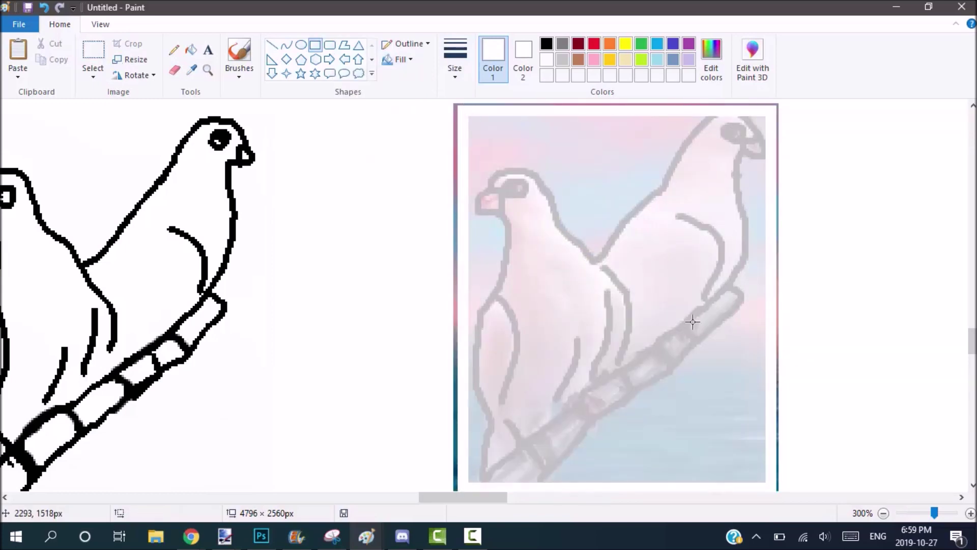
drag(462, 109, 711, 348)
mouse_move(785, 103)
mouse_down()
mouse_move(594, 312)
mouse_move(496, 410)
mouse_move(479, 413)
mouse_up()
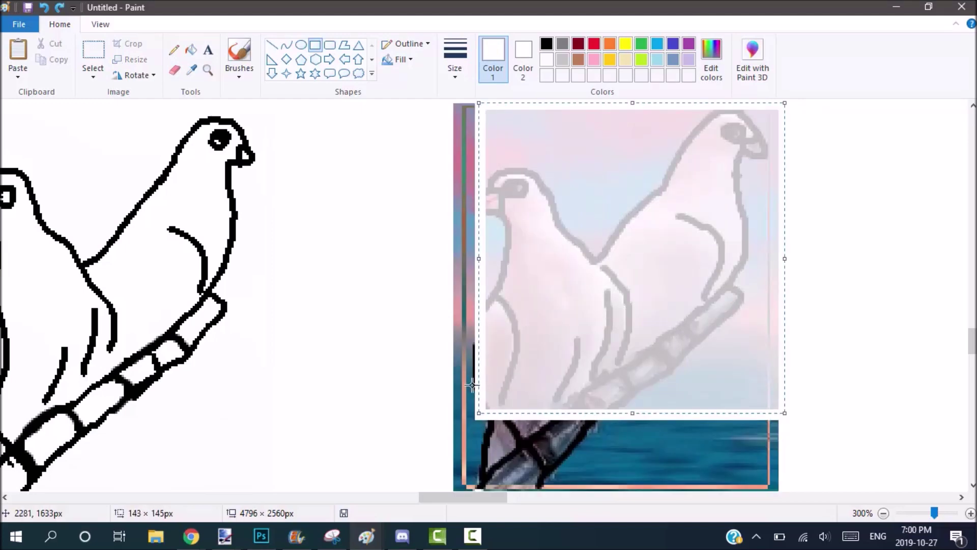
drag(449, 486, 450, 485)
click(478, 120)
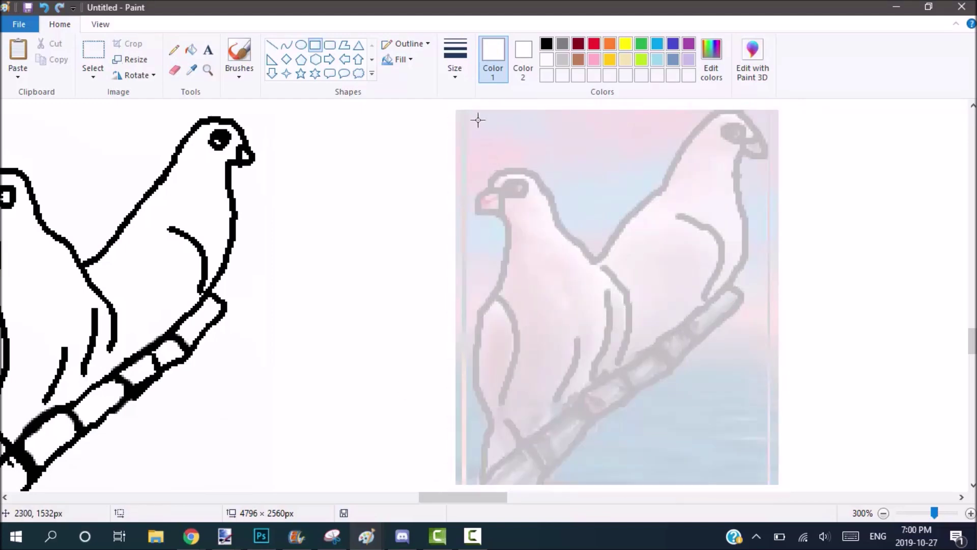
Step: Overlay two more white marker-filled rectangles on the faded photo, making the first about 154 × 180 px
mouse_move(451, 105)
mouse_down()
mouse_move(688, 361)
mouse_move(777, 484)
mouse_up()
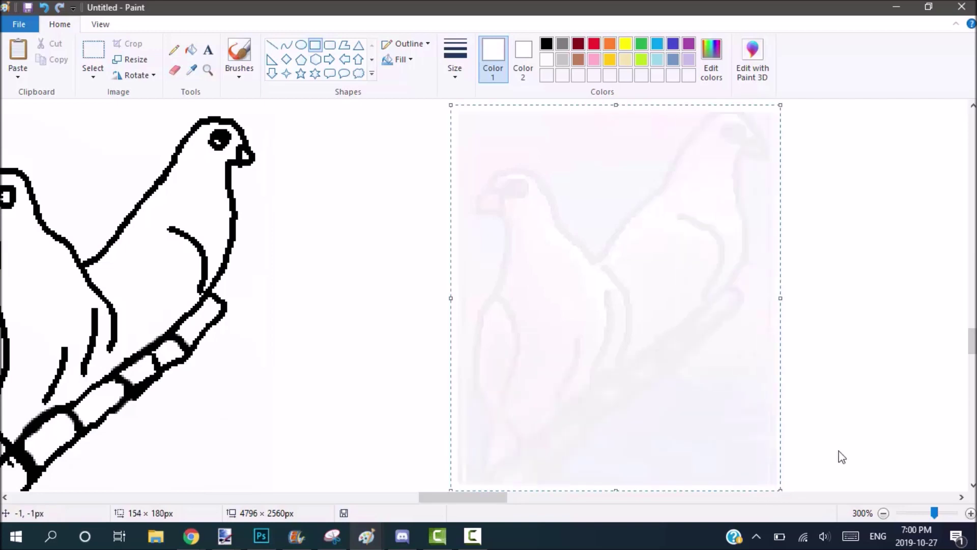
drag(475, 113, 793, 507)
click(856, 432)
Step: Fill the faint dove outlines with black and clean up the smudges along the branch with white brush strokes
click(191, 49)
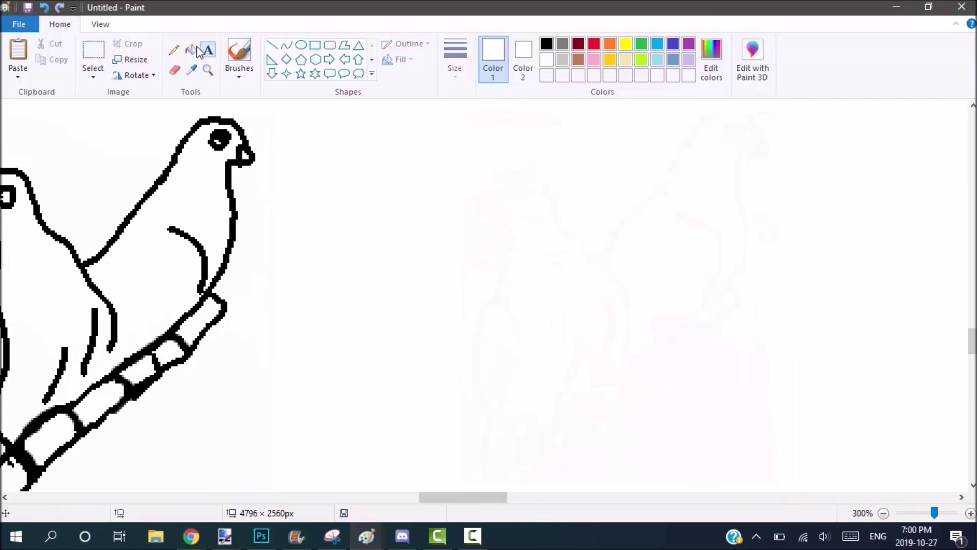
click(546, 43)
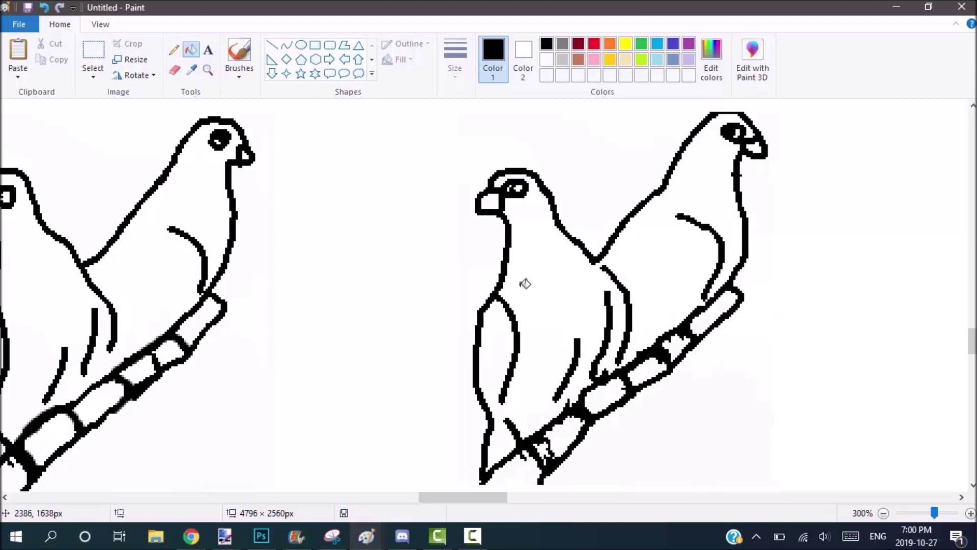
click(175, 69)
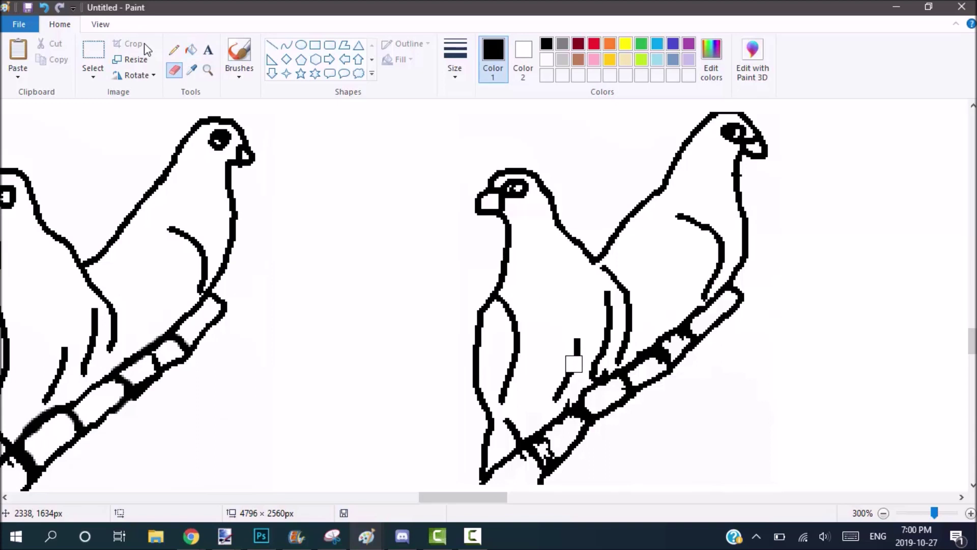
click(236, 56)
click(547, 59)
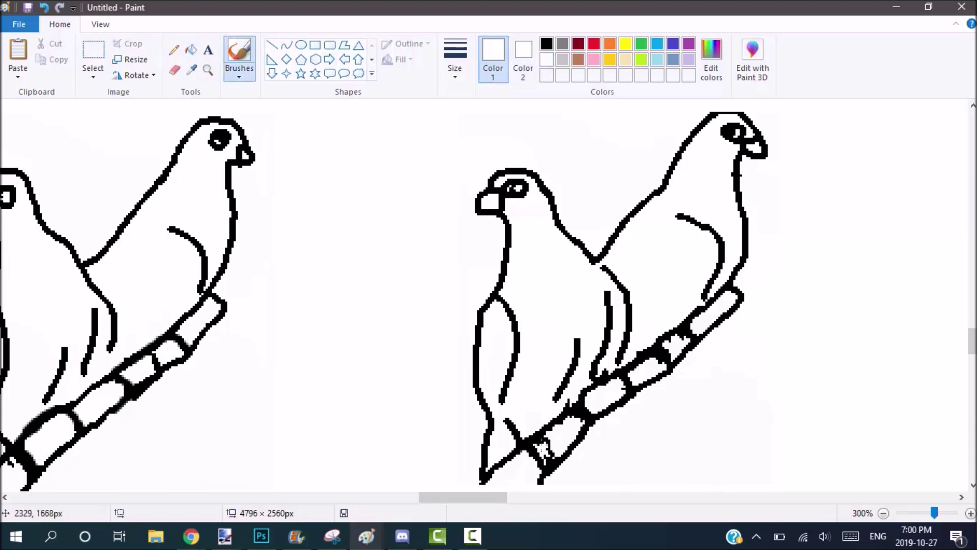
drag(554, 436, 544, 446)
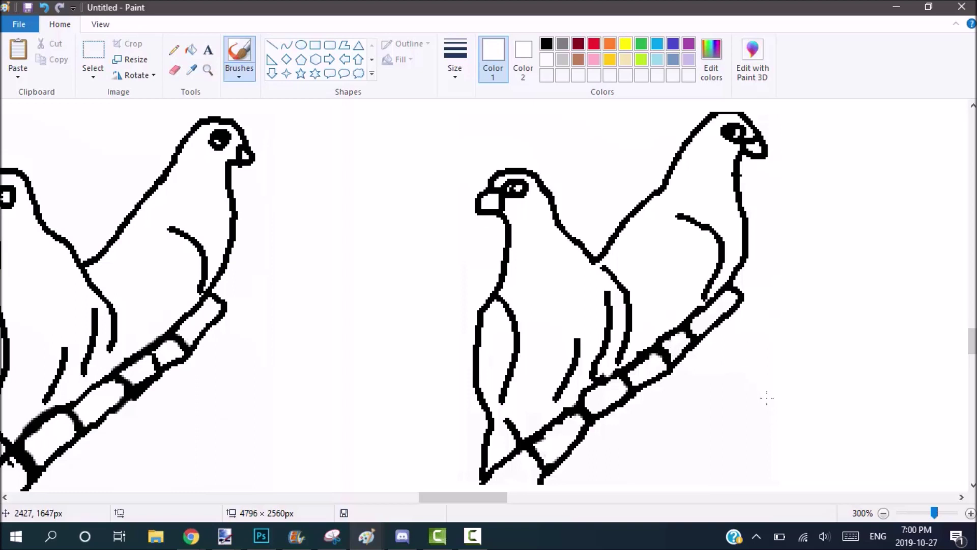
Step: Write a large indigo letter P with the brush on a blank area near the canvas's upper edge, at 300% zoom
click(884, 514)
click(883, 514)
click(883, 513)
drag(661, 502, 558, 489)
scroll(973, 474, up, 7)
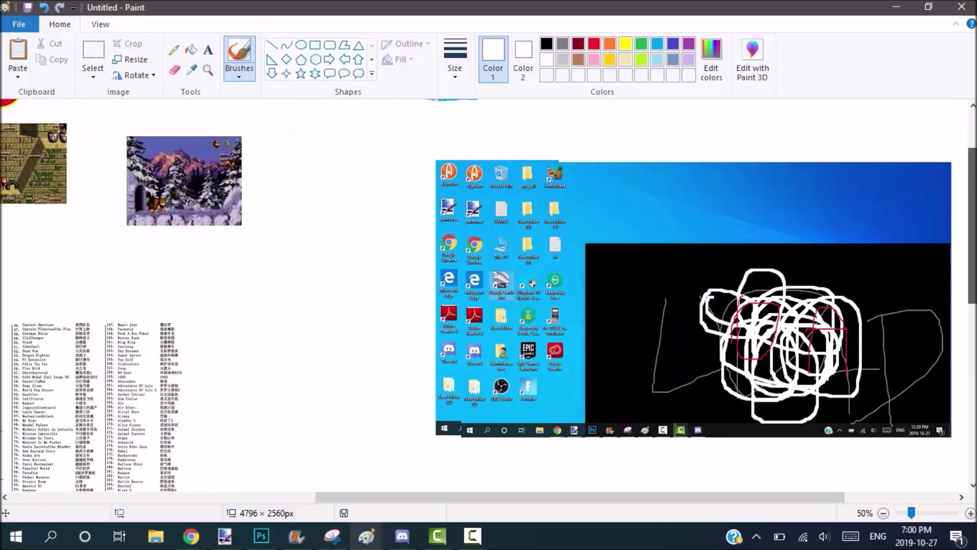
click(970, 513)
click(971, 513)
click(970, 513)
drag(355, 503, 592, 503)
click(549, 45)
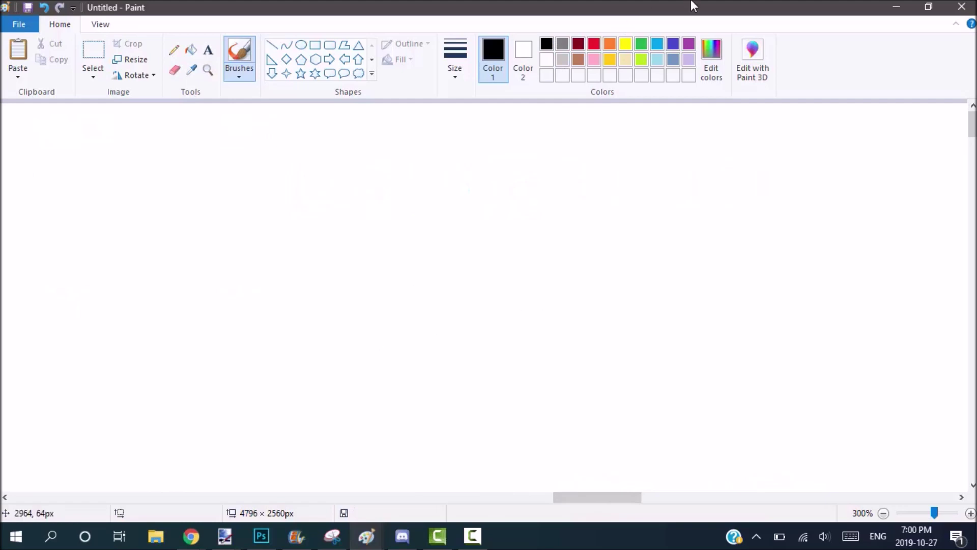
click(673, 45)
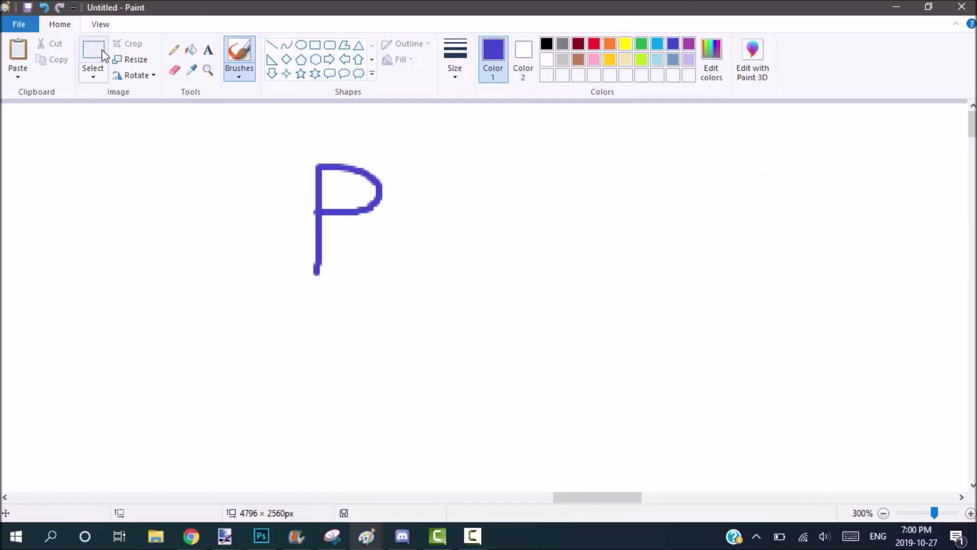
Step: Select the letter P in a rectangle of about 59 × 73 px and paste a copy overlapping the original
click(102, 50)
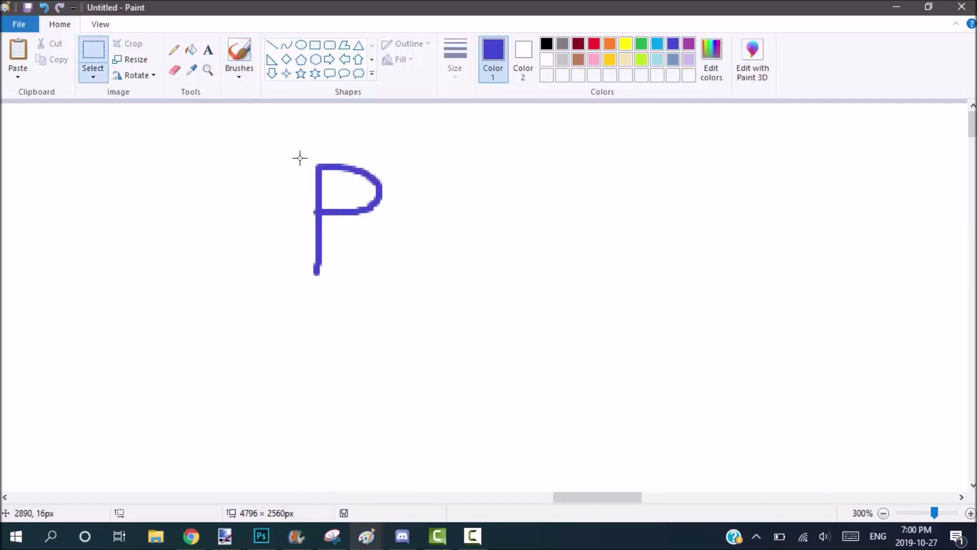
drag(292, 137, 419, 294)
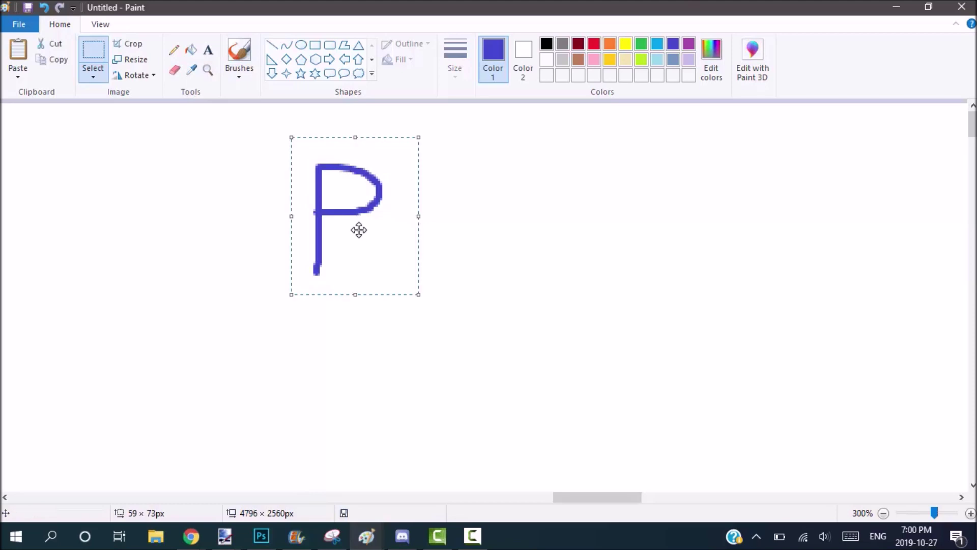
key(ctrl+c)
key(ctrl+v)
drag(61, 163, 380, 224)
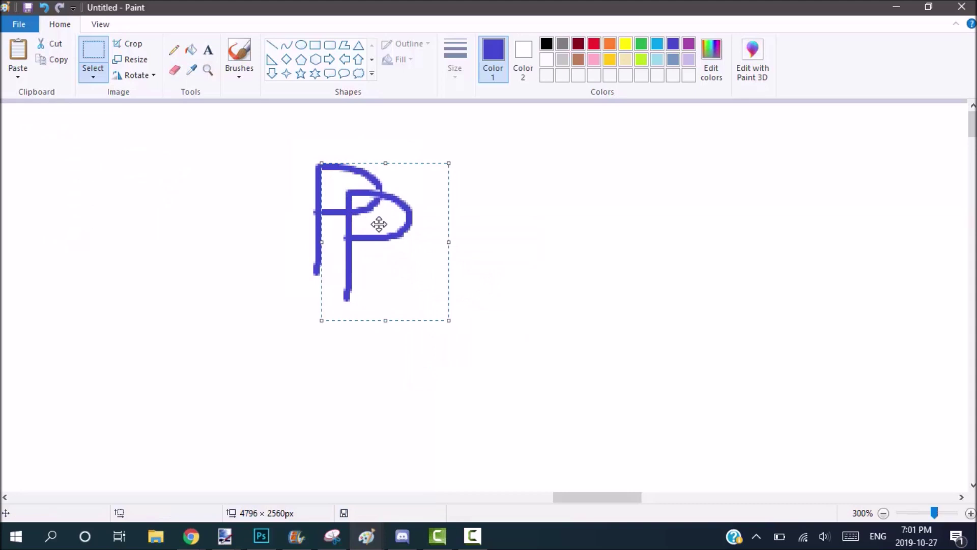
Step: Paste another copy of the P and smear it across the canvas as a long winding trail
key(ctrl+v)
mouse_move(71, 159)
mouse_down()
mouse_move(306, 234)
mouse_move(399, 245)
mouse_move(512, 346)
mouse_move(675, 360)
mouse_move(728, 339)
mouse_move(733, 280)
mouse_move(763, 196)
mouse_move(850, 331)
mouse_move(767, 358)
mouse_move(681, 339)
mouse_move(660, 298)
mouse_move(587, 245)
mouse_move(448, 277)
mouse_move(351, 320)
mouse_move(198, 255)
mouse_move(195, 155)
mouse_move(102, 120)
mouse_move(135, 432)
mouse_move(224, 448)
mouse_up()
mouse_move(381, 454)
mouse_down()
mouse_move(718, 455)
mouse_move(793, 474)
mouse_move(967, 467)
mouse_up()
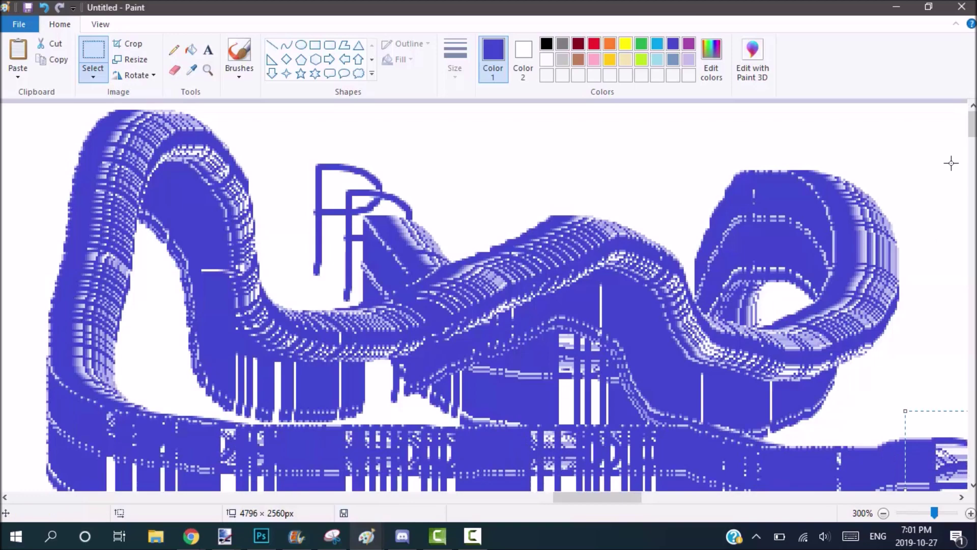
Step: Look over the other drawings on the canvas, and bring the blue-outlined red ellipse into view at 300%
scroll(604, 489, down, 5)
drag(604, 502, 401, 506)
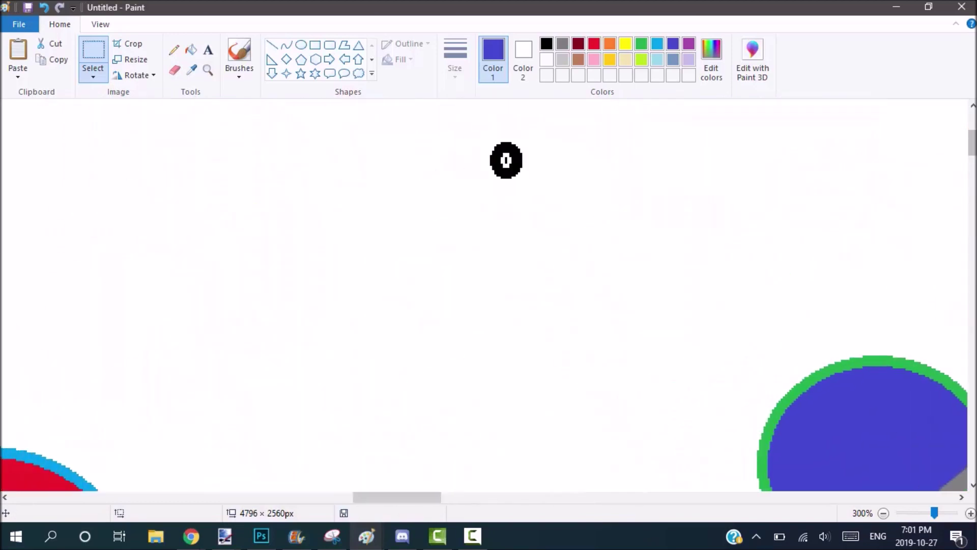
scroll(698, 373, up, 5)
drag(444, 498, 267, 499)
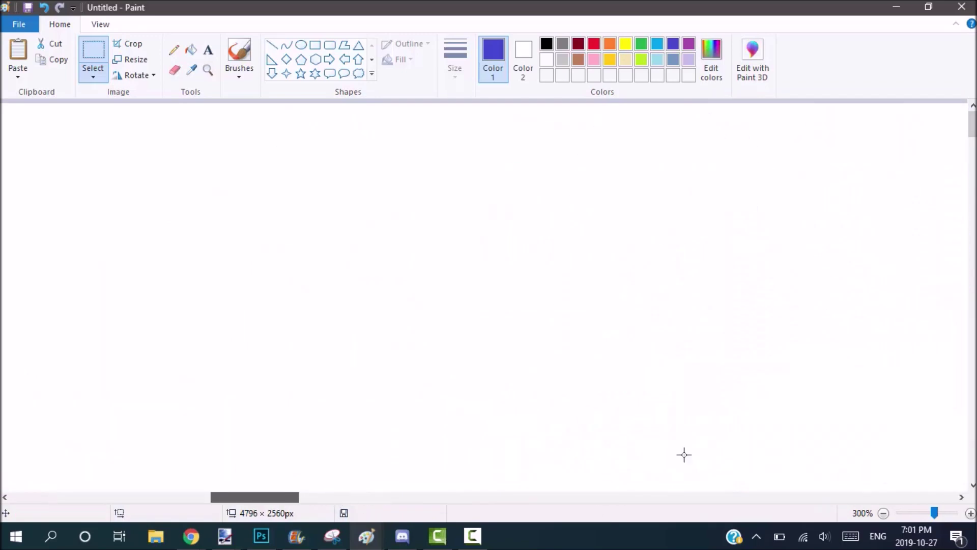
click(885, 513)
click(885, 512)
click(884, 513)
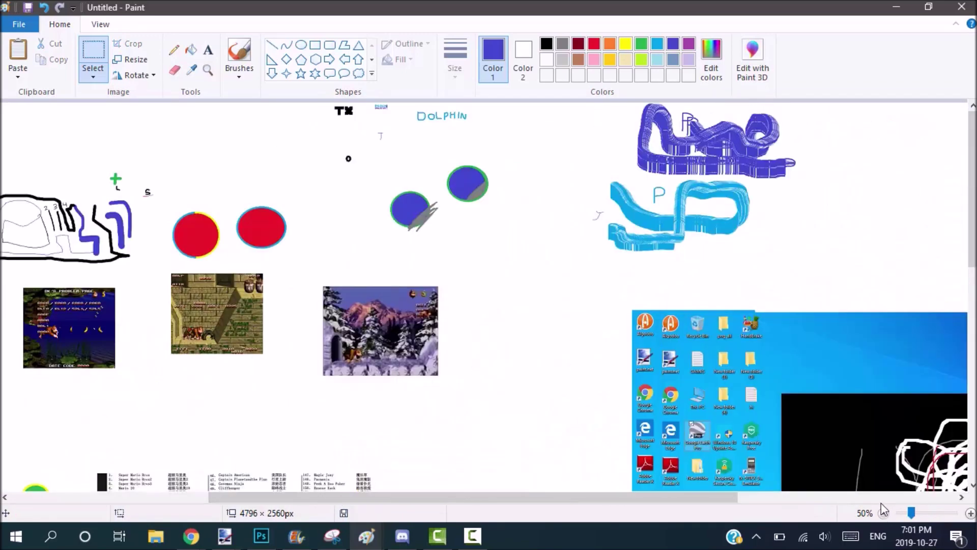
click(970, 513)
click(971, 513)
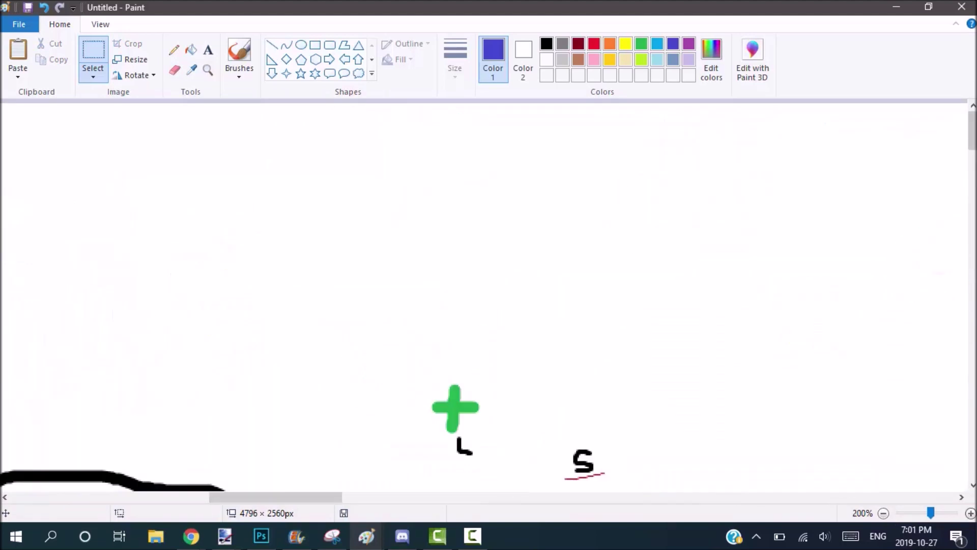
scroll(533, 473, down, 8)
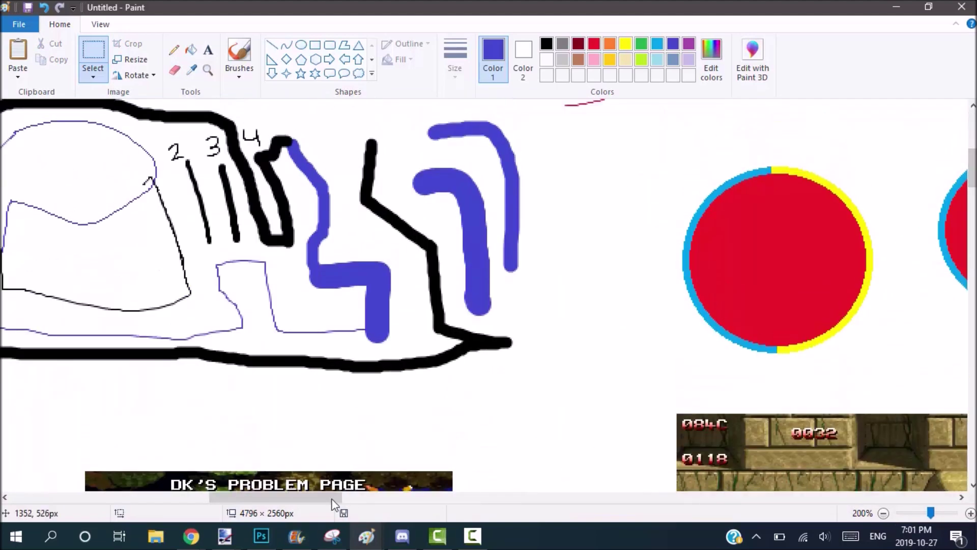
click(393, 498)
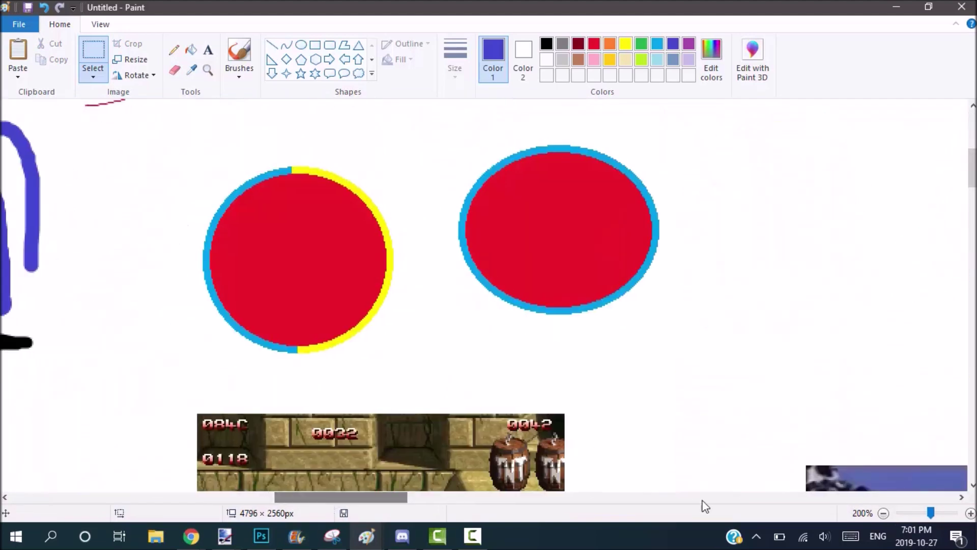
click(971, 513)
drag(343, 497, 373, 497)
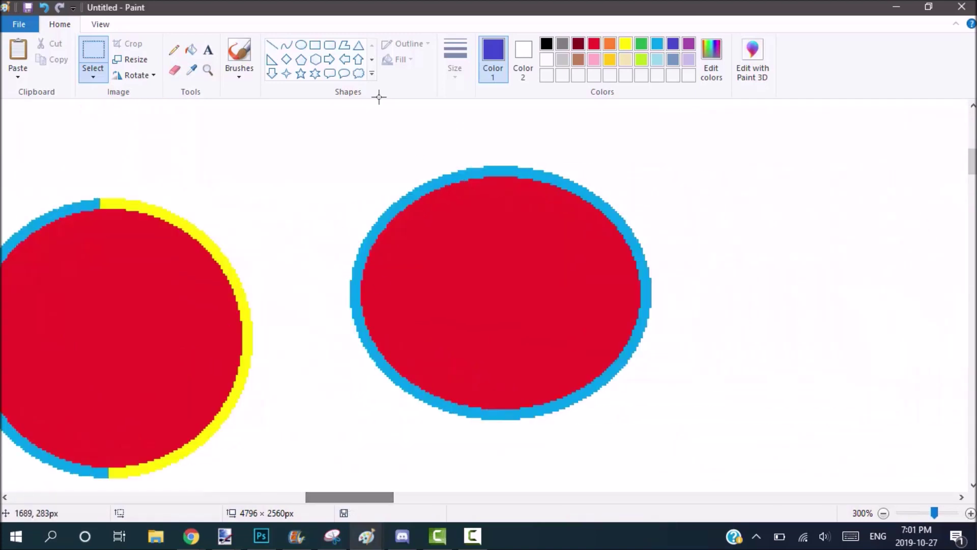
Step: Recolor the red ellipse's blue outline to green with the Eraser, using the outline's blue as color 1 and green as color 2
click(176, 71)
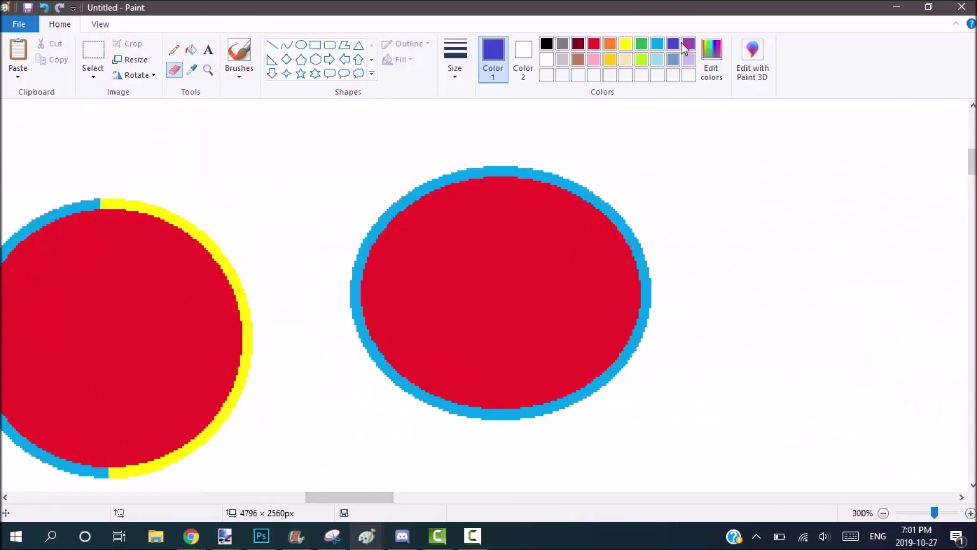
click(643, 47)
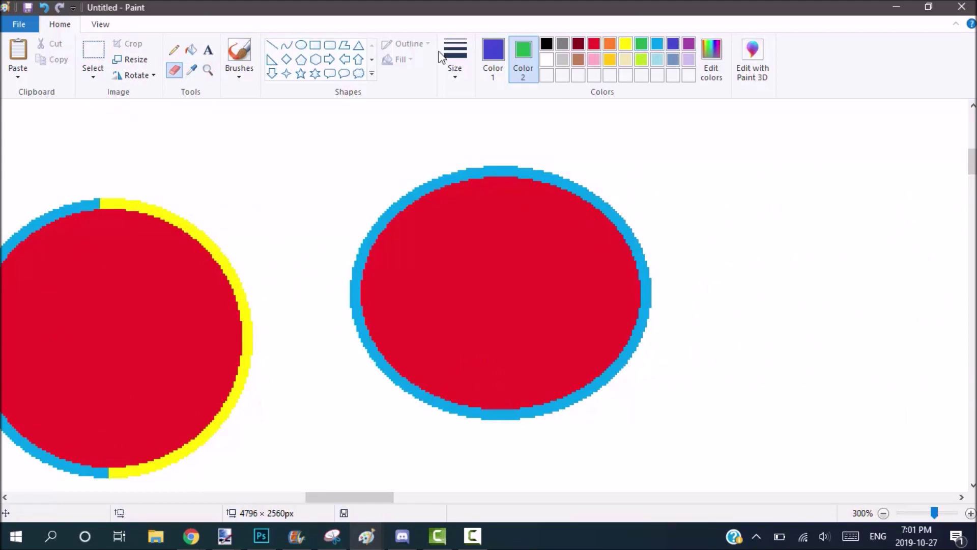
click(493, 58)
click(657, 45)
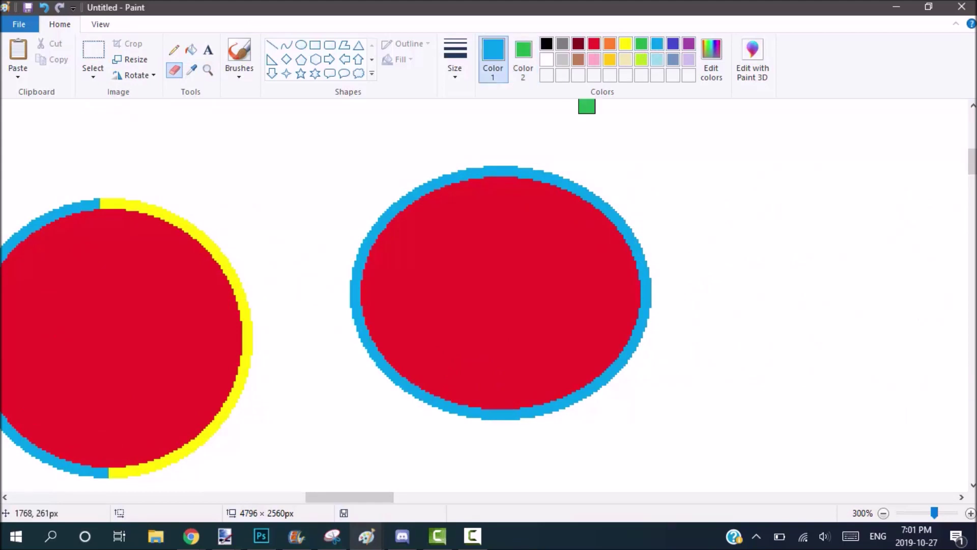
mouse_move(484, 174)
mouse_down()
mouse_move(499, 269)
mouse_move(413, 159)
mouse_move(435, 175)
mouse_up()
mouse_move(478, 215)
mouse_down()
mouse_move(531, 167)
mouse_move(470, 168)
mouse_move(514, 174)
mouse_move(639, 245)
mouse_move(607, 187)
mouse_move(669, 338)
mouse_move(641, 267)
mouse_move(641, 341)
mouse_move(600, 411)
mouse_move(627, 338)
mouse_move(578, 385)
mouse_up()
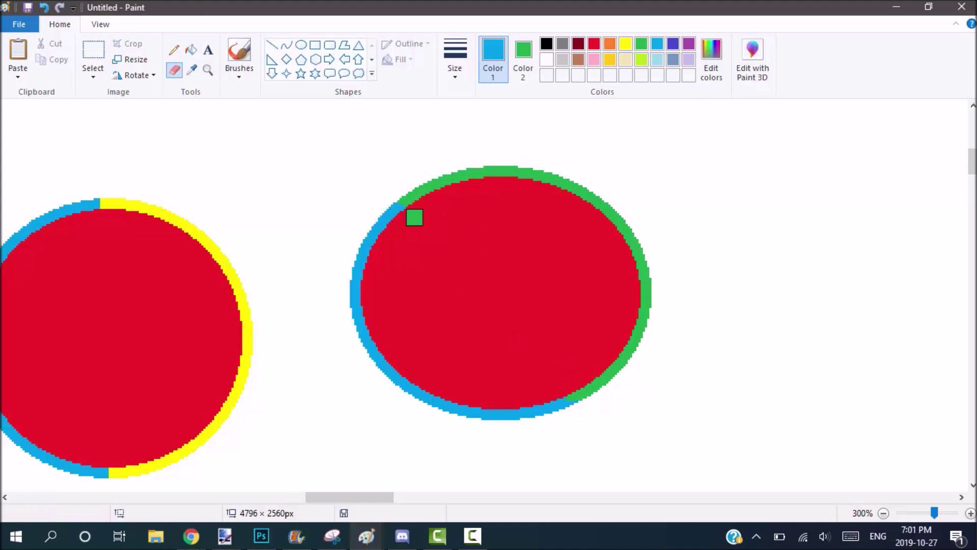
mouse_move(407, 202)
mouse_down()
mouse_move(352, 286)
mouse_move(383, 226)
mouse_move(359, 310)
mouse_move(374, 388)
mouse_move(365, 346)
mouse_move(427, 409)
mouse_move(490, 420)
mouse_move(426, 394)
mouse_move(506, 412)
mouse_move(434, 402)
mouse_move(528, 410)
mouse_up()
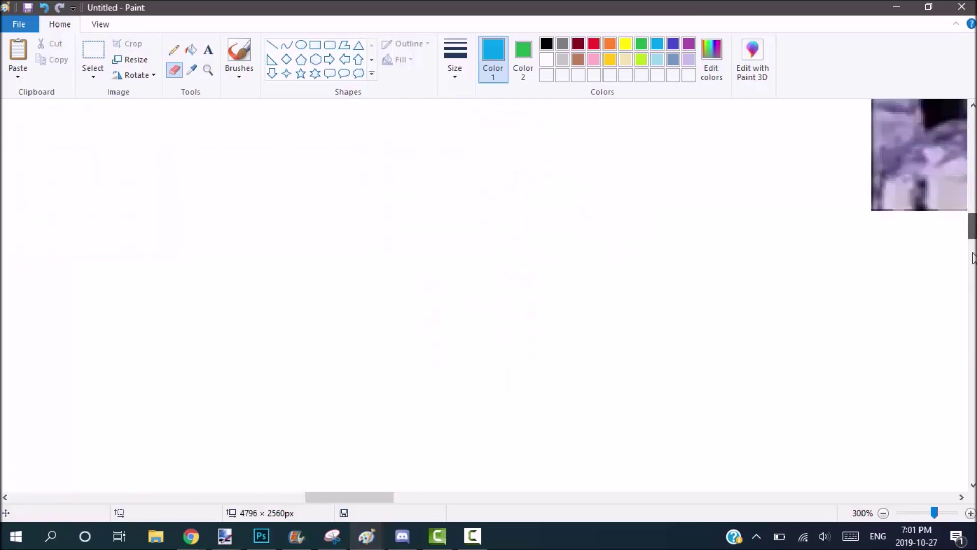
Step: Write THANKS in large green capitals with the Eraser on the blank area near the canvas's lower edge
click(523, 58)
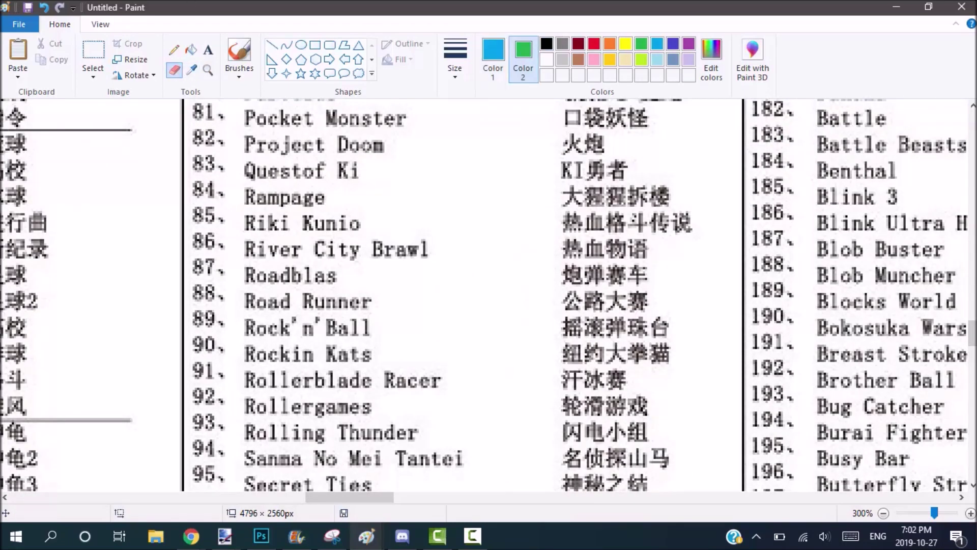
drag(972, 333, 972, 460)
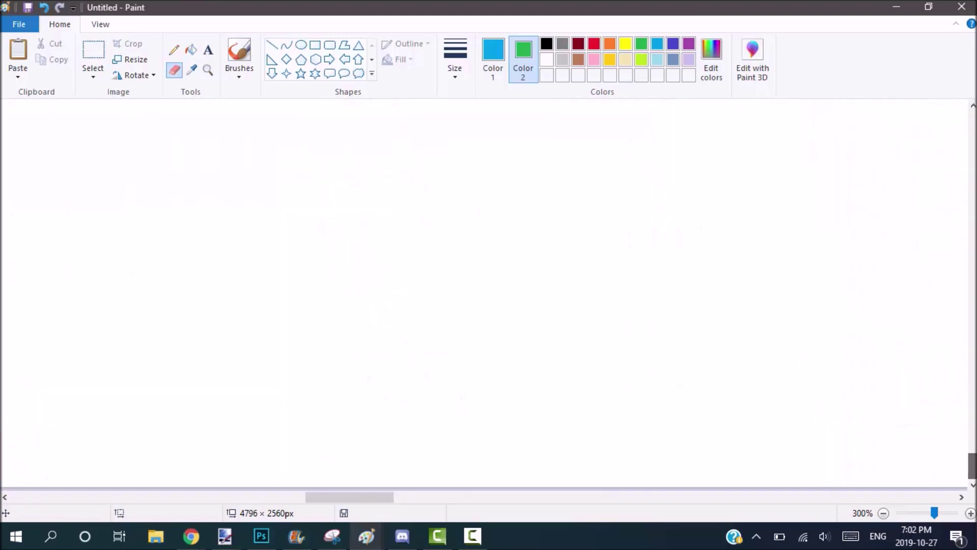
mouse_move(115, 142)
mouse_down()
mouse_move(186, 144)
mouse_move(160, 165)
mouse_move(158, 203)
mouse_up()
mouse_move(213, 144)
mouse_down()
mouse_move(216, 196)
mouse_move(216, 179)
mouse_move(253, 148)
mouse_move(257, 202)
mouse_up()
mouse_move(283, 197)
mouse_down()
mouse_move(300, 147)
mouse_move(323, 210)
mouse_move(313, 174)
mouse_move(302, 179)
mouse_up()
key(ctrl+z)
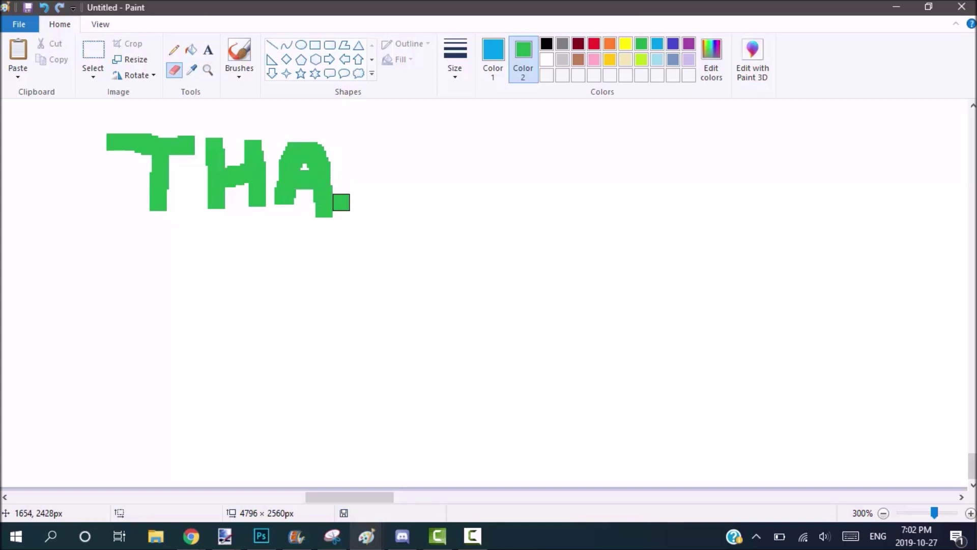
mouse_move(352, 205)
mouse_down()
mouse_move(389, 191)
mouse_move(406, 199)
mouse_move(414, 146)
mouse_move(444, 189)
mouse_move(444, 172)
mouse_move(477, 151)
mouse_move(481, 211)
mouse_up()
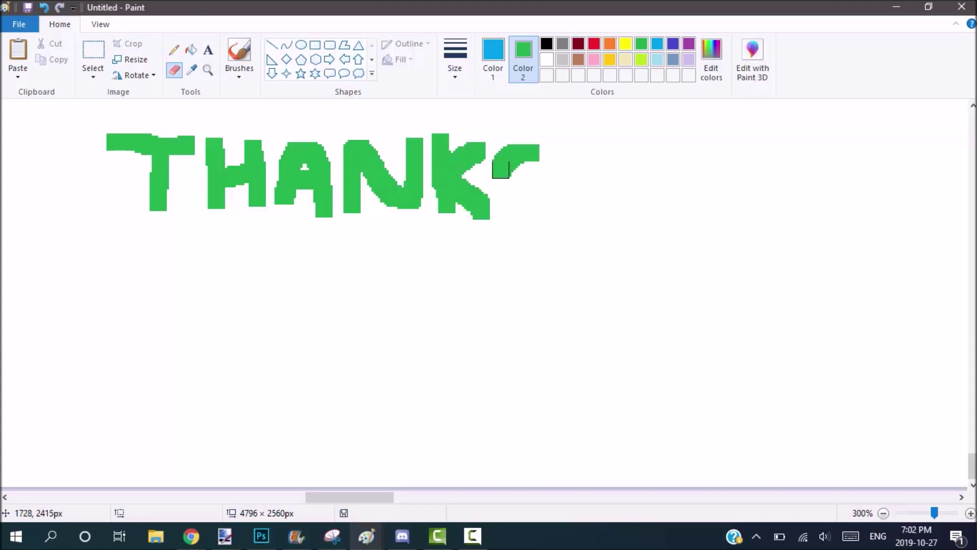